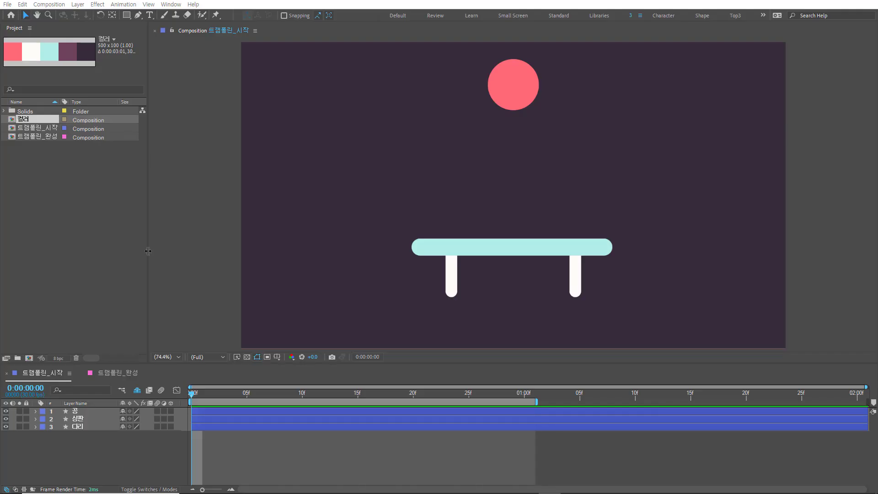
Step: Reveal the shy layers and turn on the visibility of the 눈썹, 눈동자, 눈 and 라인 layers
{"action": "left_click", "coordinate": [47, 374]}
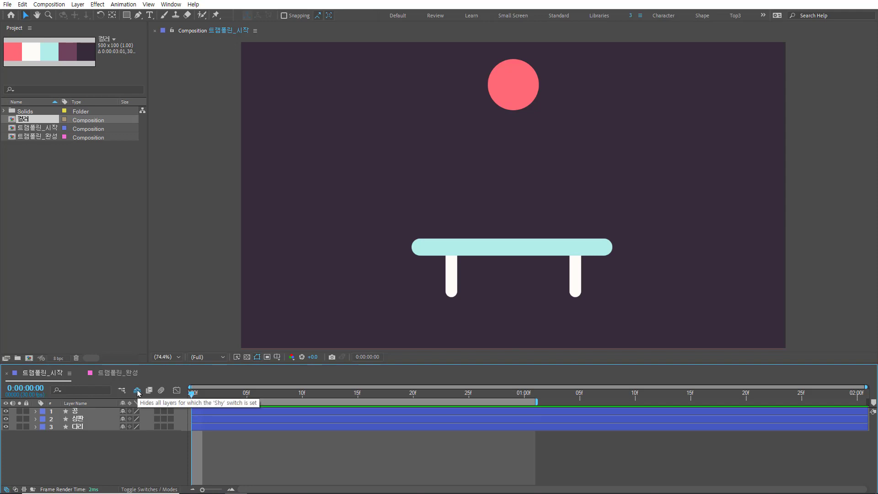
{"action": "left_click", "coordinate": [137, 391]}
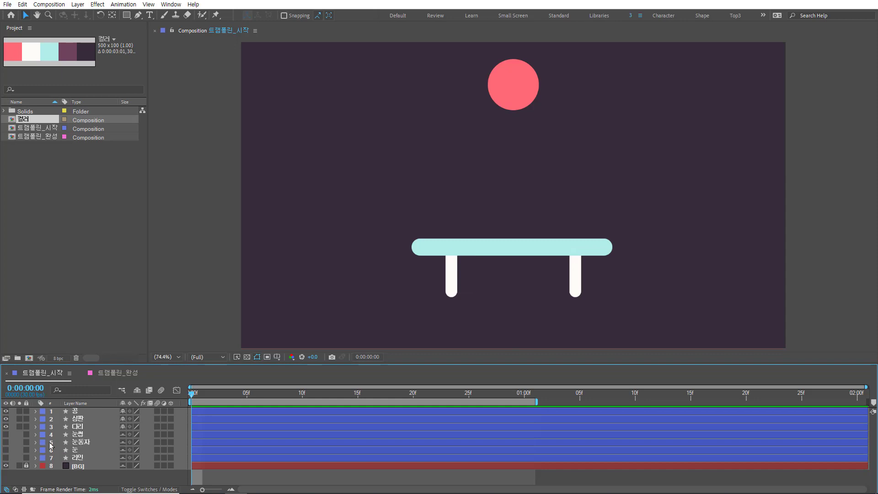
{"action": "left_click", "coordinate": [6, 434]}
{"action": "left_click_drag", "start_coordinate": [6, 441], "coordinate": [5, 450]}
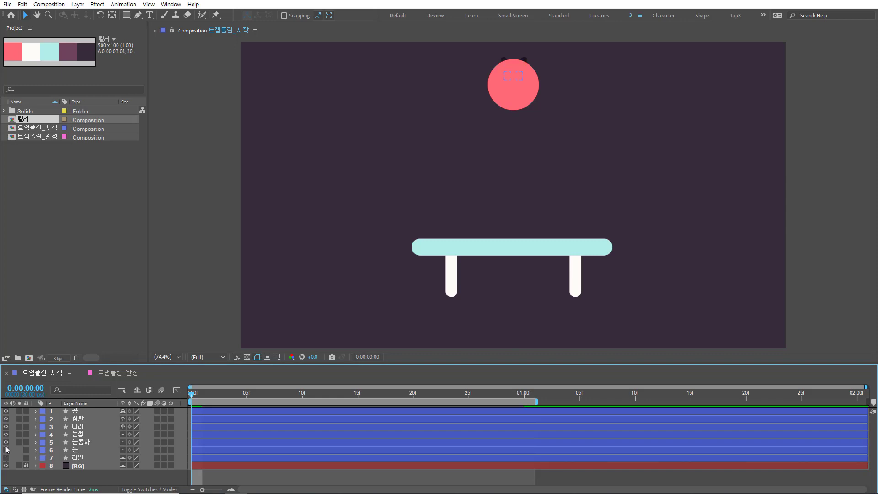
{"action": "left_click", "coordinate": [6, 457]}
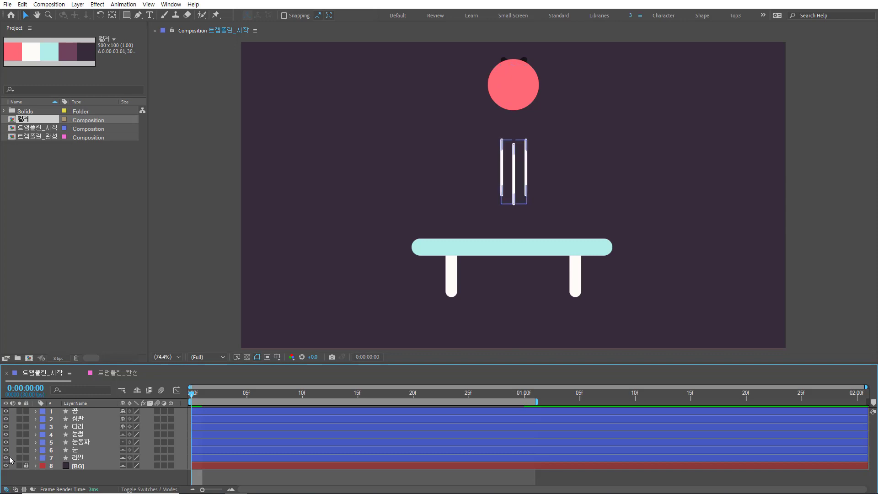
Step: Move the 공 layer below the 눈 layer in the stacking order
{"action": "left_click", "coordinate": [194, 426]}
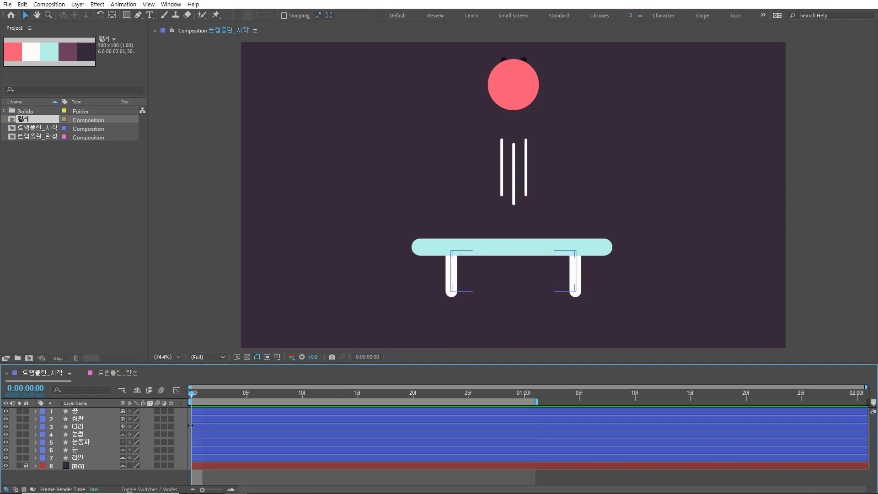
{"action": "left_click", "coordinate": [111, 449]}
{"action": "left_click", "coordinate": [93, 410]}
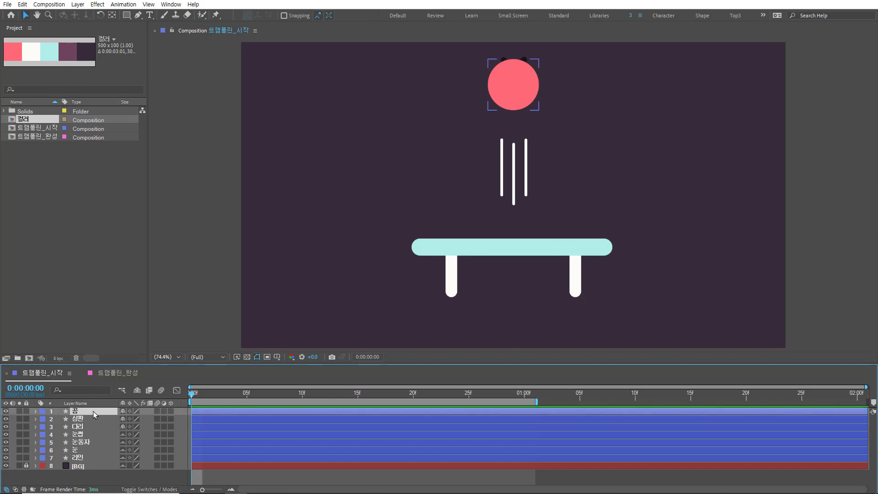
{"action": "left_click_drag", "start_coordinate": [97, 411], "coordinate": [99, 457]}
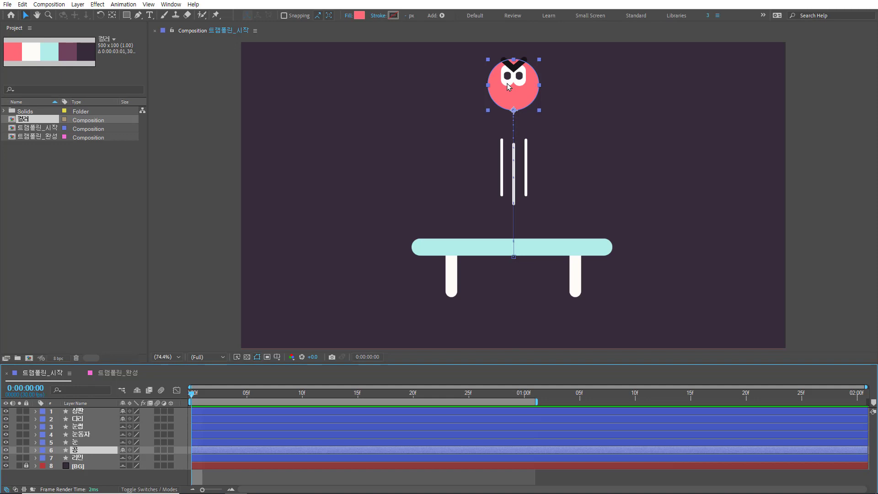
Step: Duplicate the 눈 layer, place the copy directly above 눈동자, and rename it 눈_매트
{"action": "left_click", "coordinate": [96, 442]}
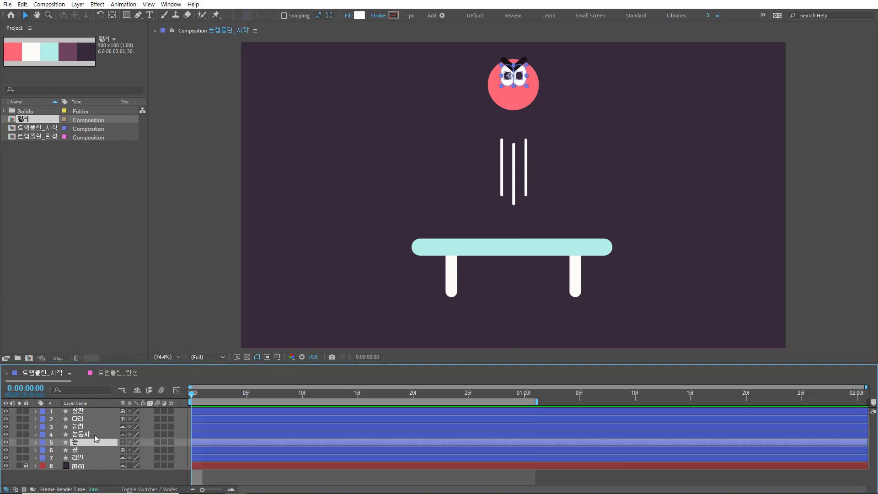
{"action": "left_click", "coordinate": [96, 435]}
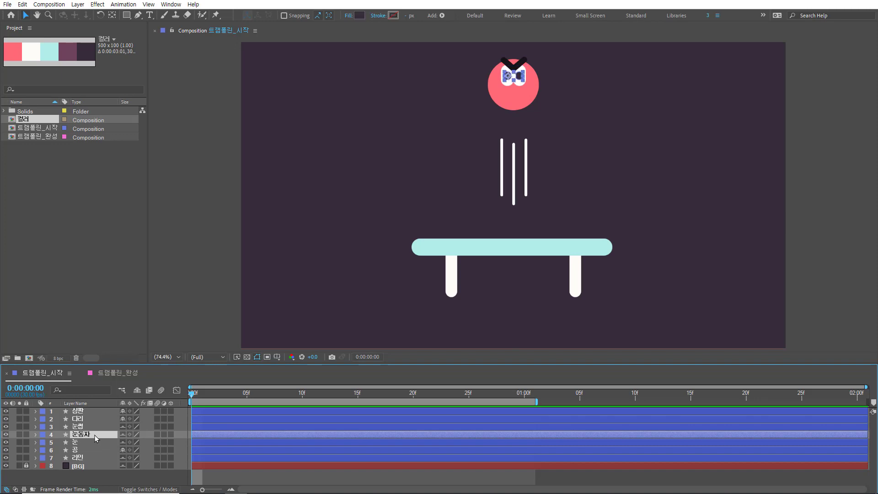
{"action": "key", "text": "ctrl+v"}
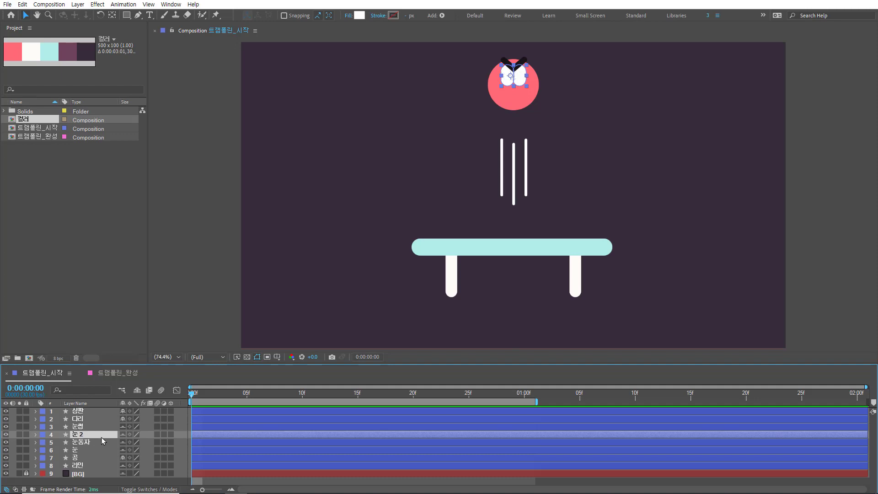
{"action": "key", "text": "Return"}
{"action": "key", "text": "Return"}
Step: Set the 눈동자 layer's track matte to Alpha Matte "눈_매트"
{"action": "key", "text": "F4"}
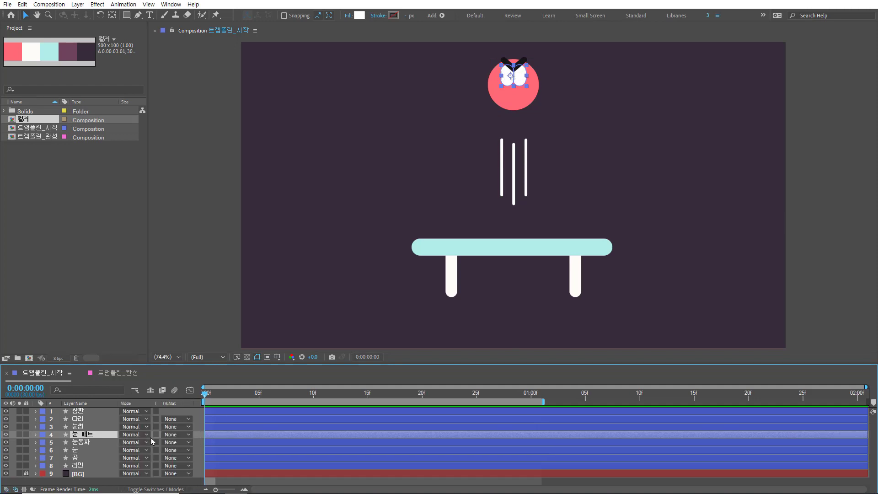
{"action": "left_click", "coordinate": [97, 440]}
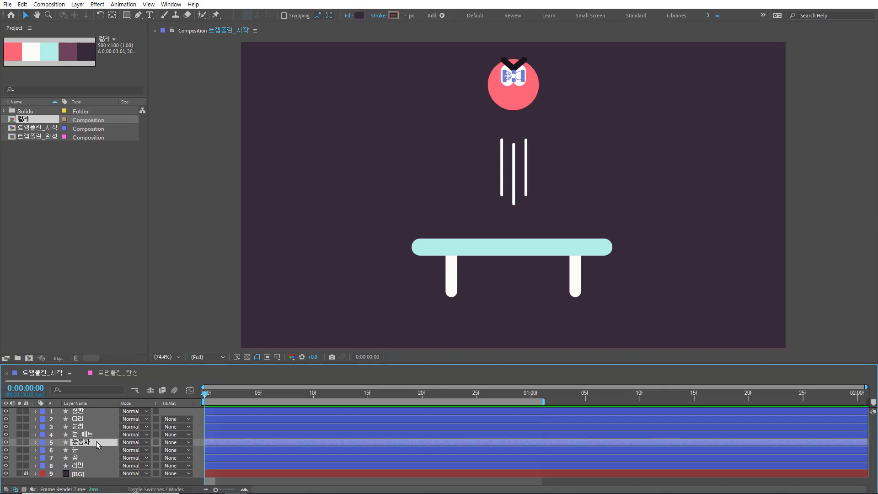
{"action": "left_click", "coordinate": [172, 442]}
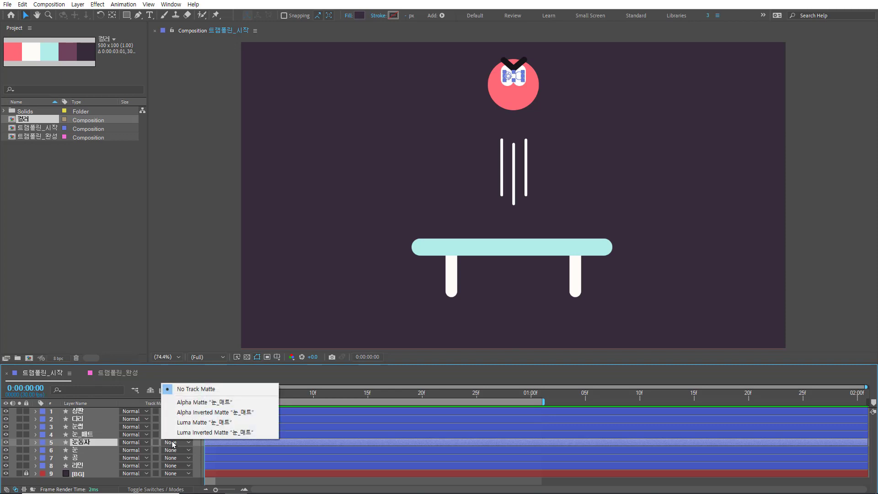
{"action": "left_click", "coordinate": [197, 402]}
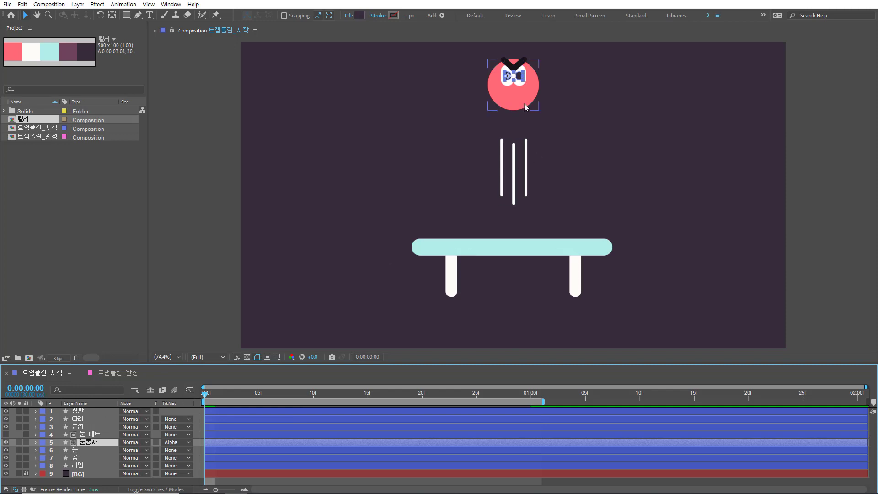
Step: Try shifting the pupils sideways inside the eyes to test the matte, and undo the move
{"action": "left_click", "coordinate": [520, 80]}
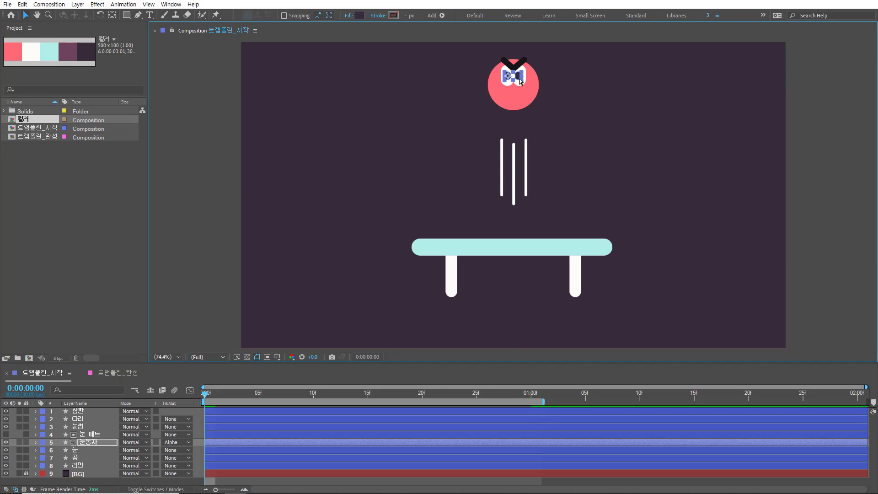
{"action": "scroll", "coordinate": [520, 81], "scroll_direction": "up", "scroll_amount": 1}
{"action": "left_click_drag", "start_coordinate": [558, 70], "coordinate": [532, 216]}
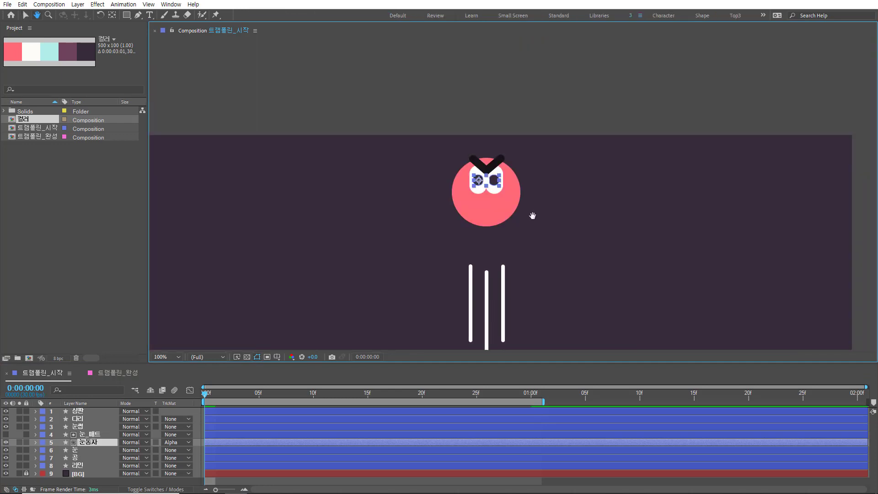
{"action": "mouse_move", "coordinate": [490, 180]}
{"action": "left_mouse_down"}
{"action": "mouse_move", "coordinate": [497, 191]}
{"action": "mouse_move", "coordinate": [507, 187]}
{"action": "mouse_move", "coordinate": [487, 181]}
{"action": "left_mouse_up"}
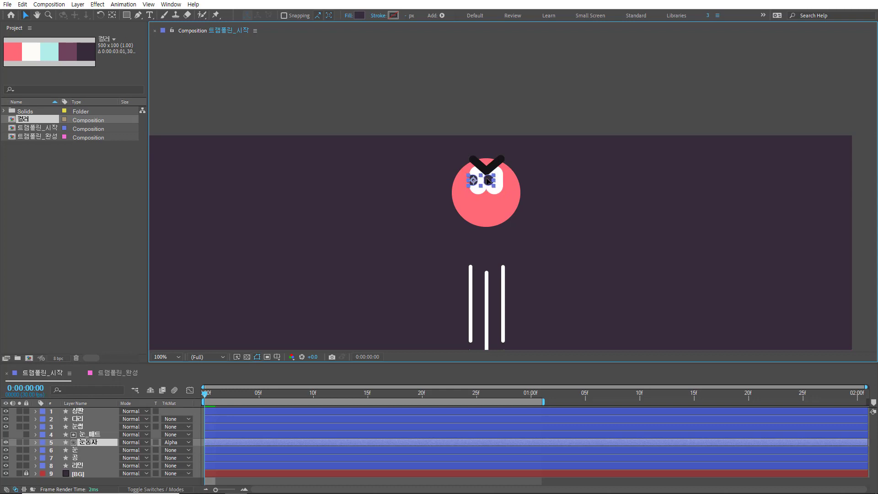
{"action": "key", "text": "ctrl+z"}
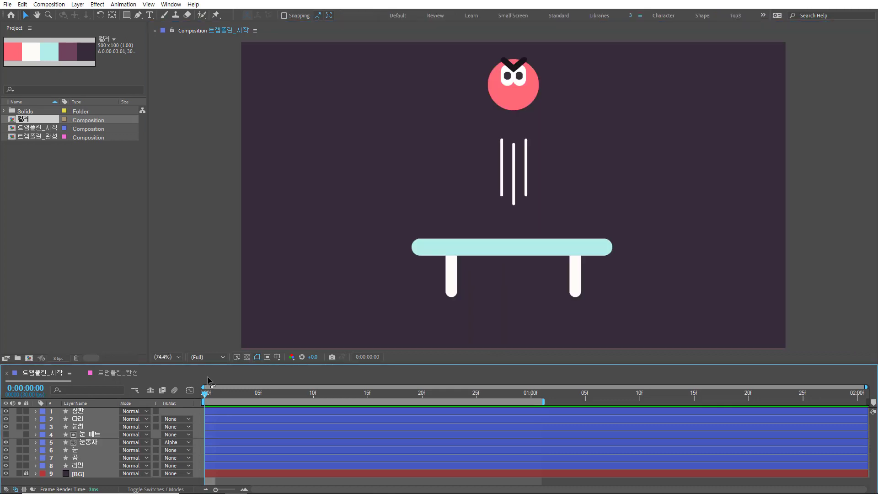
Step: Play back the composition to check how the face behaves with the bouncing ball
{"action": "key", "text": "space"}
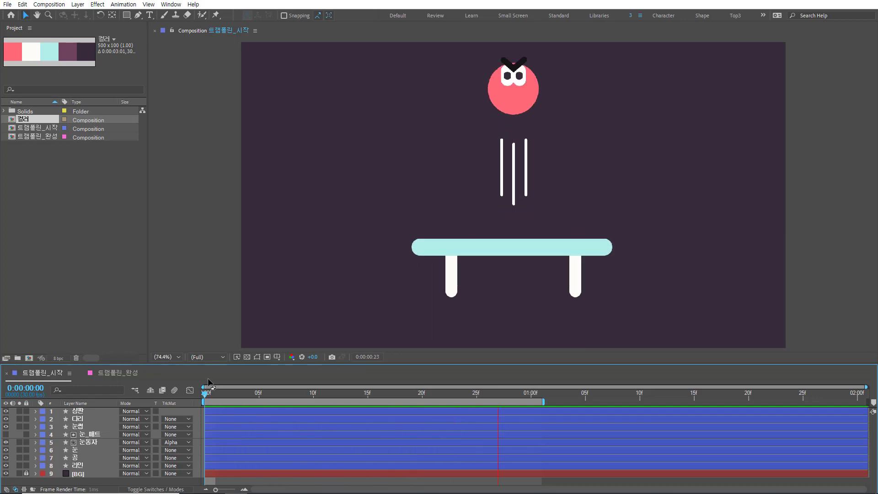
{"action": "key", "text": "space"}
{"action": "left_click", "coordinate": [217, 397]}
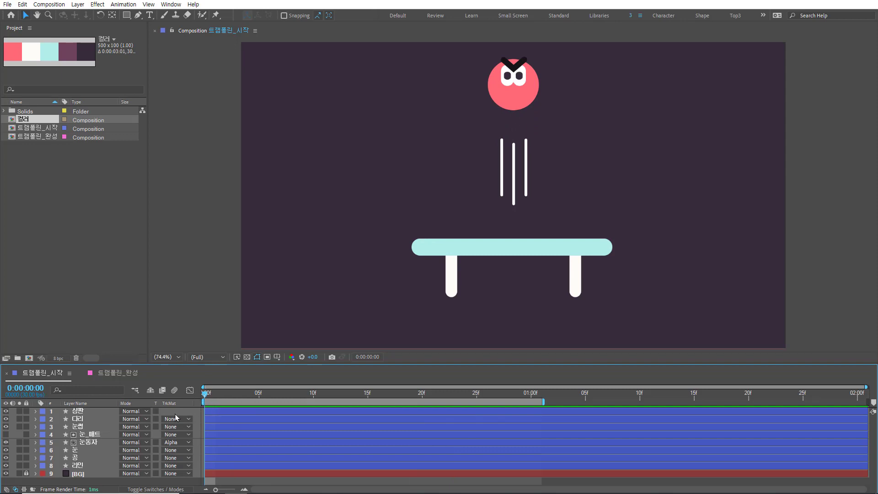
Step: Parent the 눈 layer to 공 and the 눈썹, 눈_매트 and 눈동자 layers to 눈, and preview the result
{"action": "left_click", "coordinate": [81, 451]}
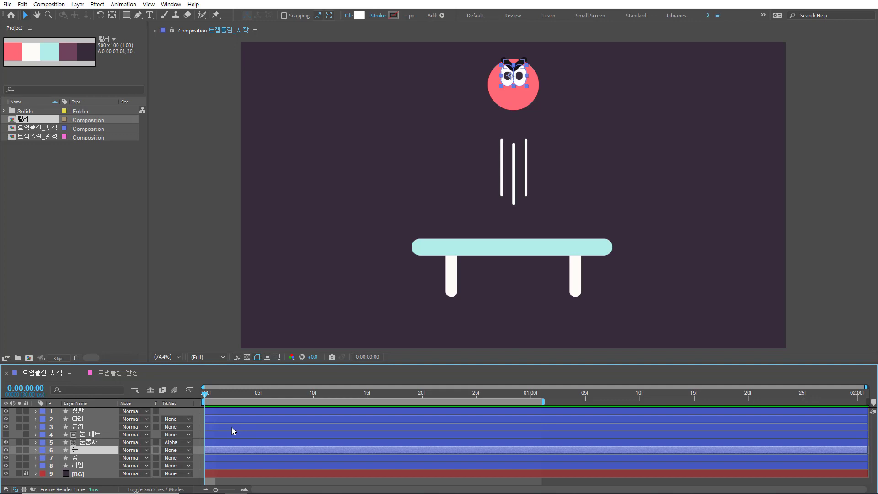
{"action": "key", "text": "shift+F4"}
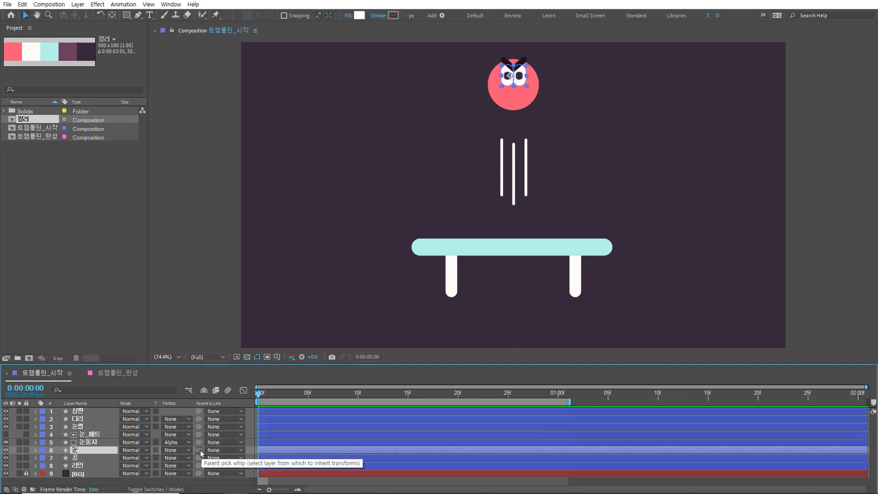
{"action": "left_click_drag", "start_coordinate": [201, 450], "coordinate": [91, 459]}
{"action": "left_click", "coordinate": [93, 442]}
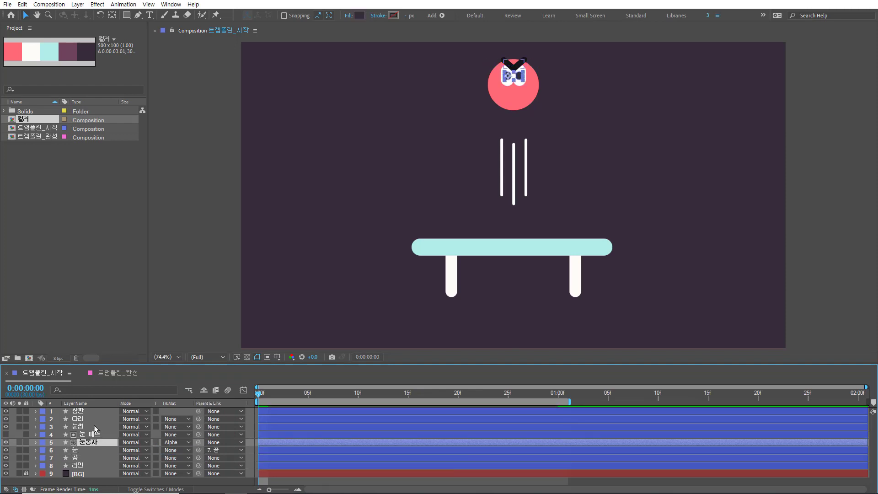
{"action": "left_click", "coordinate": [94, 427], "text": "shift"}
{"action": "left_click_drag", "start_coordinate": [198, 425], "coordinate": [90, 452]}
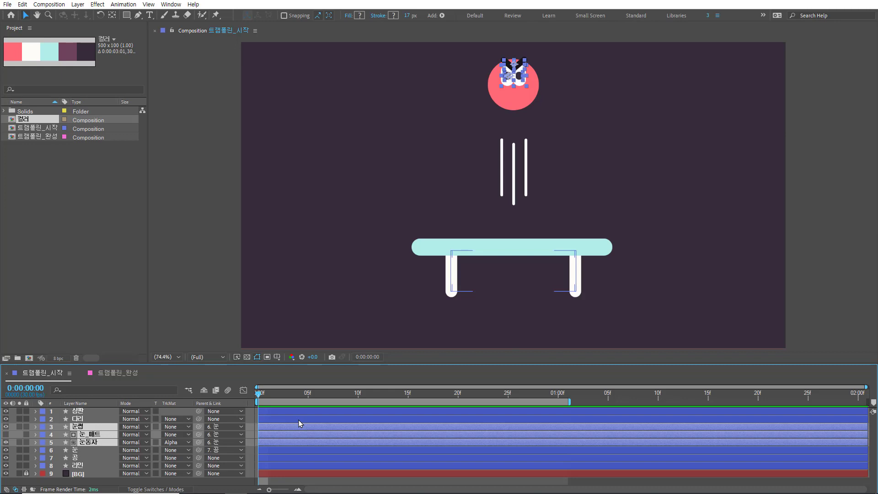
{"action": "key", "text": "space"}
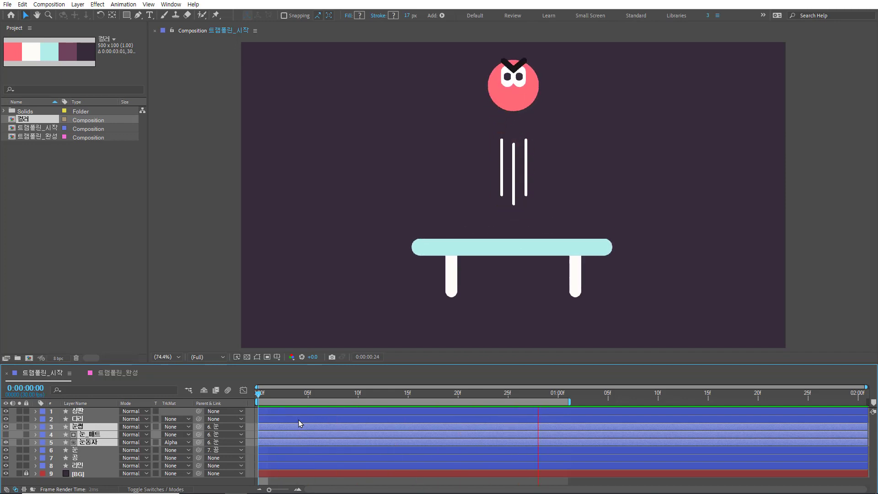
{"action": "key", "text": "space"}
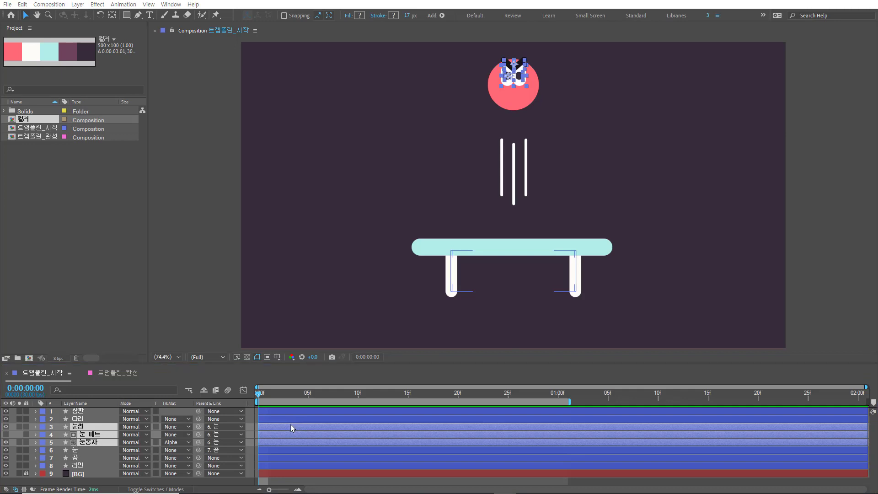
Step: Start Position keyframes on the 눈 layer at frame 0 and set its Y position to -129 at frame 5
{"action": "left_click", "coordinate": [113, 448]}
{"action": "key", "text": "p"}
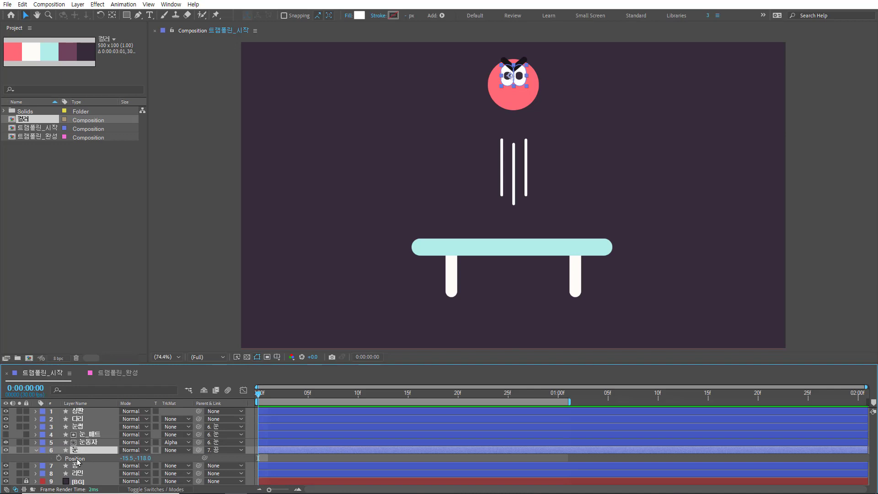
{"action": "left_click", "coordinate": [59, 458]}
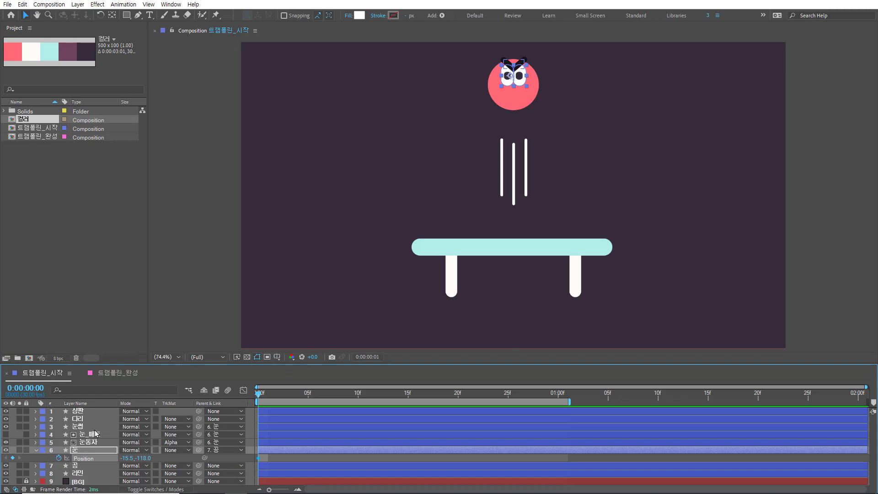
{"action": "key", "text": "space"}
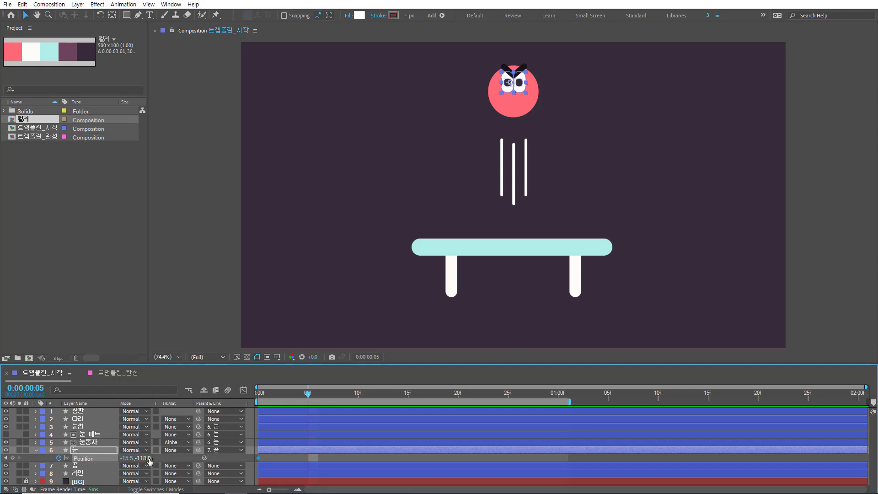
{"action": "mouse_move", "coordinate": [146, 458]}
{"action": "left_mouse_down"}
{"action": "mouse_move", "coordinate": [163, 463]}
{"action": "mouse_move", "coordinate": [142, 458]}
{"action": "left_mouse_up"}
Step: At frame 18, set the 눈 layer's Y position to -48 so the face looks down
{"action": "left_click_drag", "start_coordinate": [373, 393], "coordinate": [443, 401]}
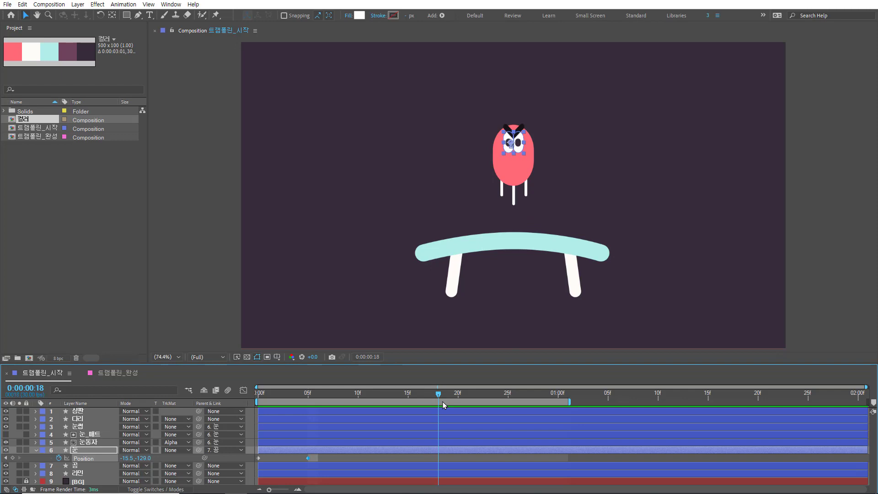
{"action": "mouse_move", "coordinate": [440, 402]}
{"action": "left_mouse_down"}
{"action": "mouse_move", "coordinate": [420, 403]}
{"action": "mouse_move", "coordinate": [437, 404]}
{"action": "left_mouse_up"}
{"action": "left_click_drag", "start_coordinate": [147, 458], "coordinate": [185, 457]}
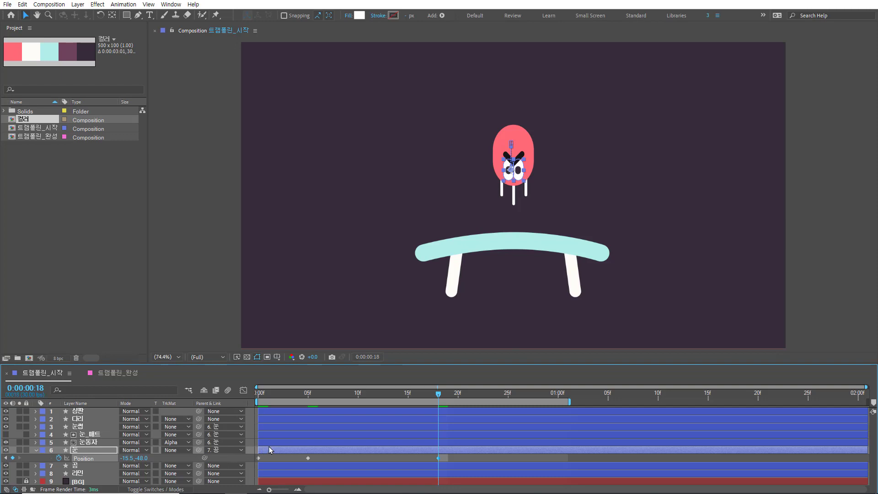
Step: At 0:00:01:00, return the 눈 layer to its starting Position with Y at -118, and preview the looping animation
{"action": "left_click", "coordinate": [557, 395]}
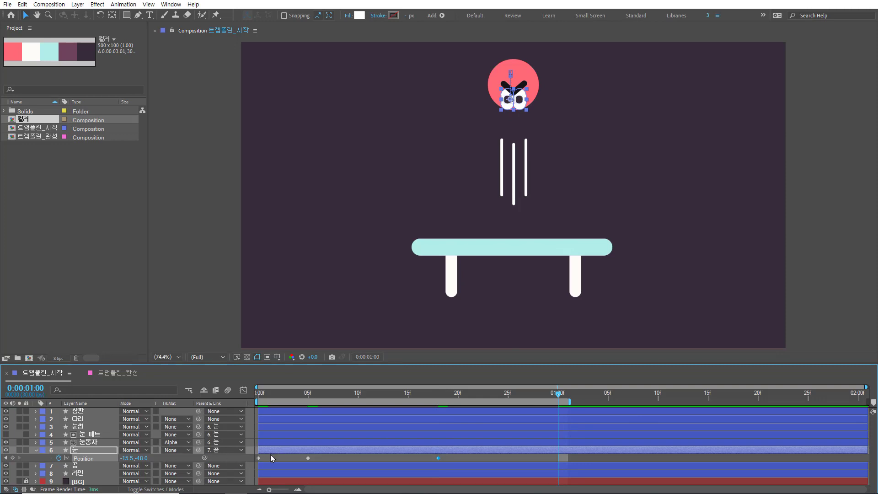
{"action": "left_click", "coordinate": [268, 458]}
{"action": "left_click", "coordinate": [258, 458]}
{"action": "key", "text": "shift+Up"}
{"action": "key", "text": "shift+Up"}
{"action": "key", "text": "shift+Up"}
{"action": "key", "text": "shift+Up"}
{"action": "key", "text": "shift+Up"}
{"action": "key", "text": "shift+Up"}
{"action": "key", "text": "shift+Up"}
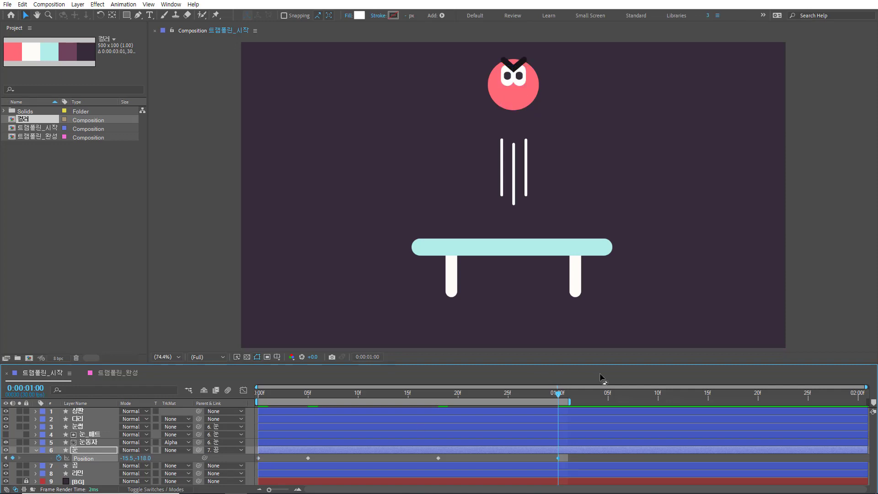
{"action": "key", "text": "space"}
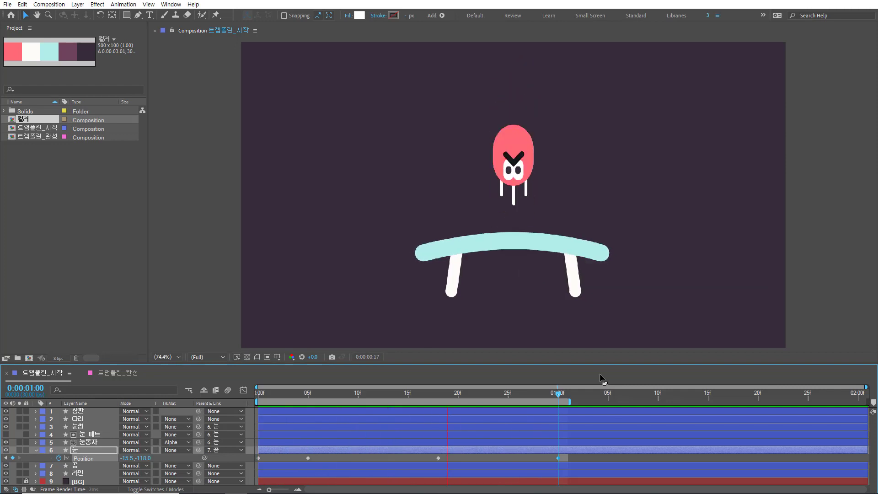
{"action": "key", "text": "space"}
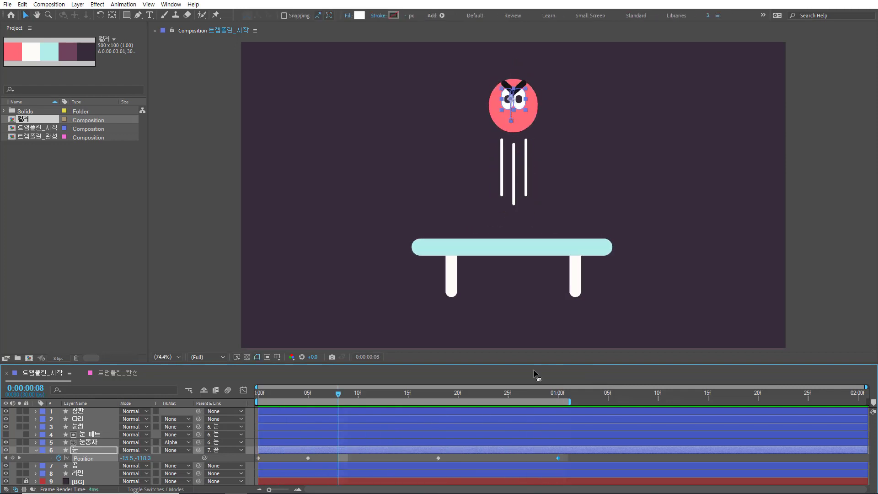
Step: Apply Easy Ease to all of the 눈 layer's Position keyframes and display their speed graph
{"action": "left_click", "coordinate": [85, 459]}
{"action": "key", "text": "F9"}
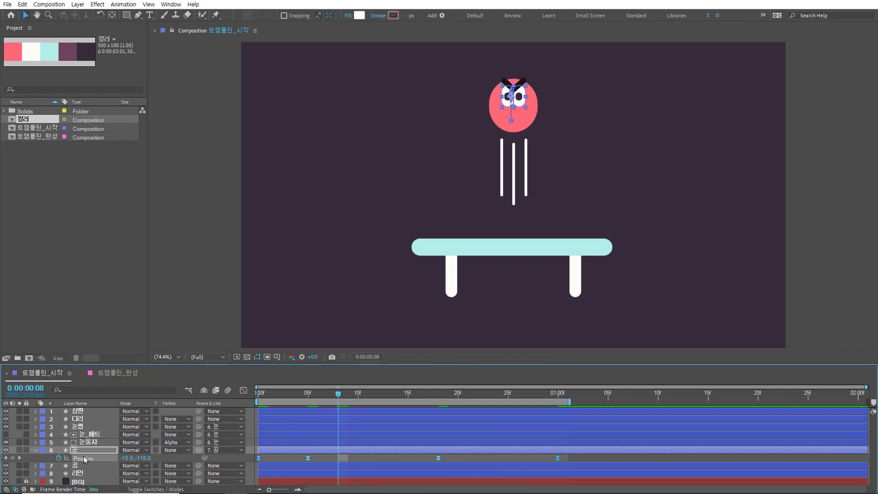
{"action": "key", "text": "ctrl+z"}
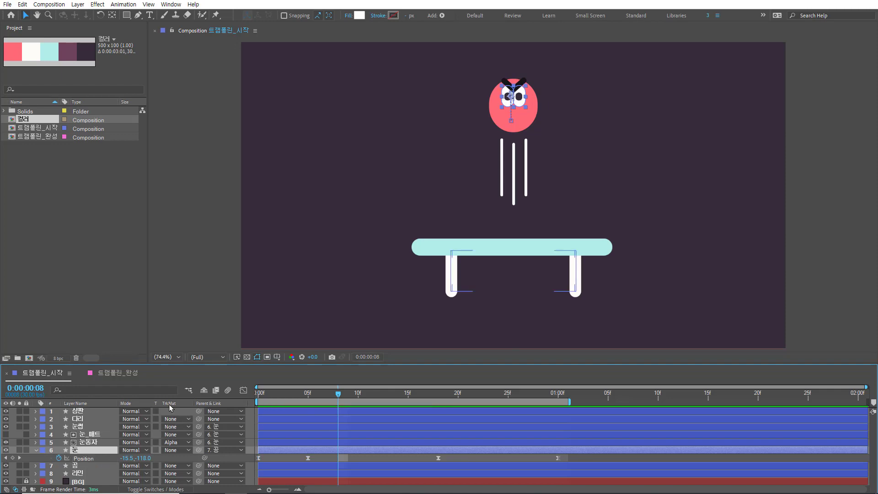
{"action": "left_click", "coordinate": [244, 391]}
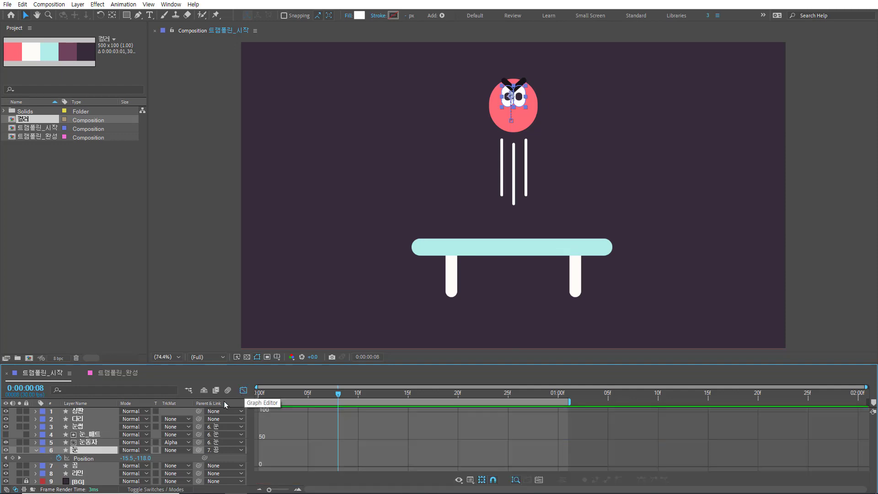
{"action": "left_click", "coordinate": [111, 459]}
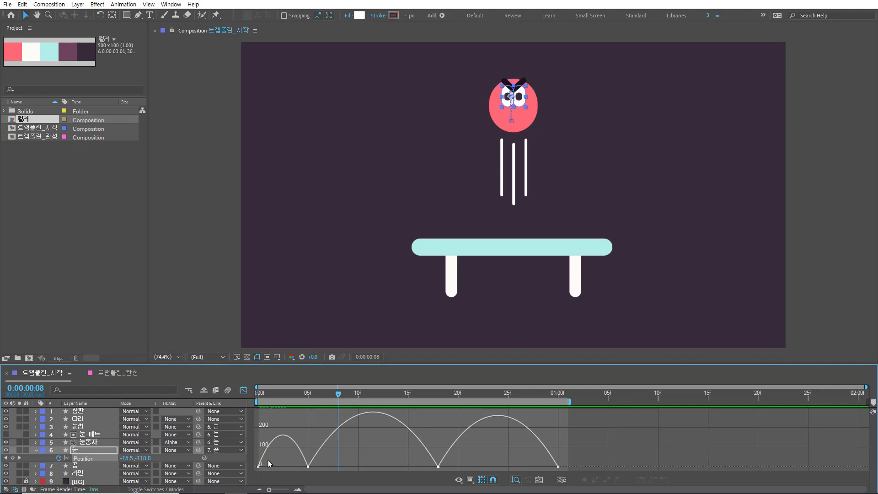
{"action": "scroll", "coordinate": [259, 467], "scroll_direction": "down", "scroll_amount": 2}
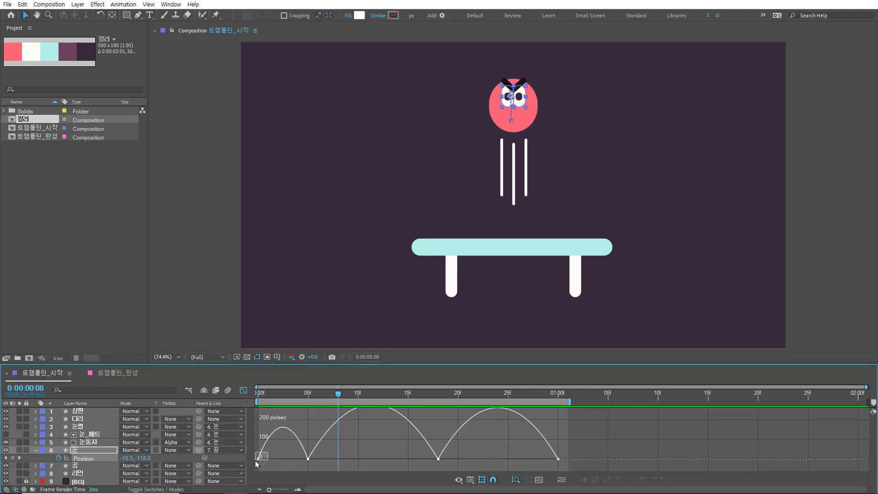
Step: Shape the 눈 layer's Position speed curve with a longer ease out of frame 0 and longer eases into frames 18 and 0:00:01:00
{"action": "left_click", "coordinate": [256, 464]}
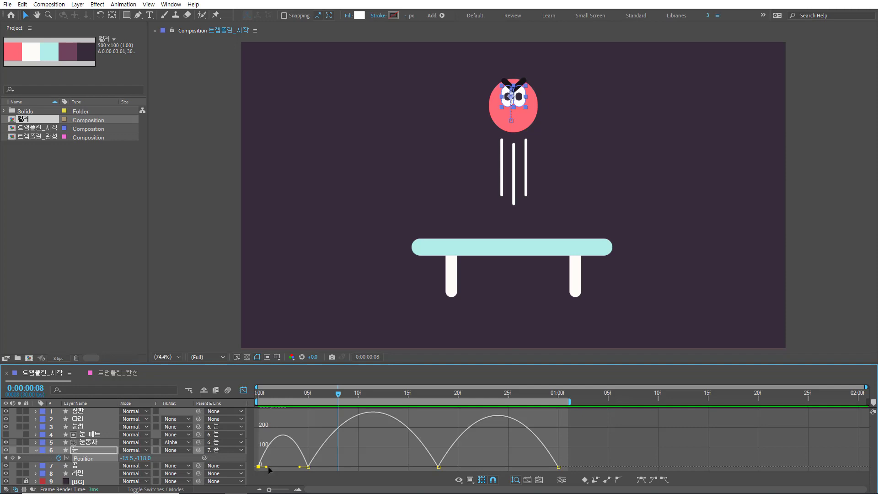
{"action": "left_click_drag", "start_coordinate": [267, 467], "coordinate": [289, 468]}
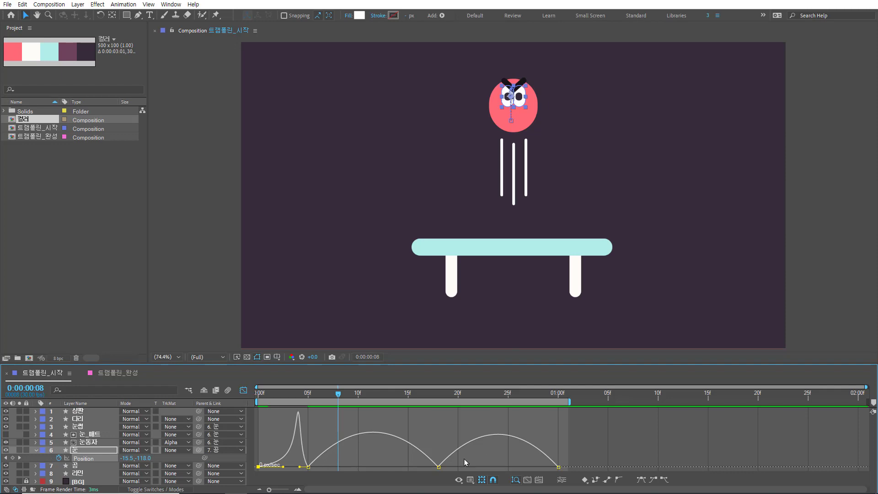
{"action": "left_click_drag", "start_coordinate": [464, 459], "coordinate": [377, 466]}
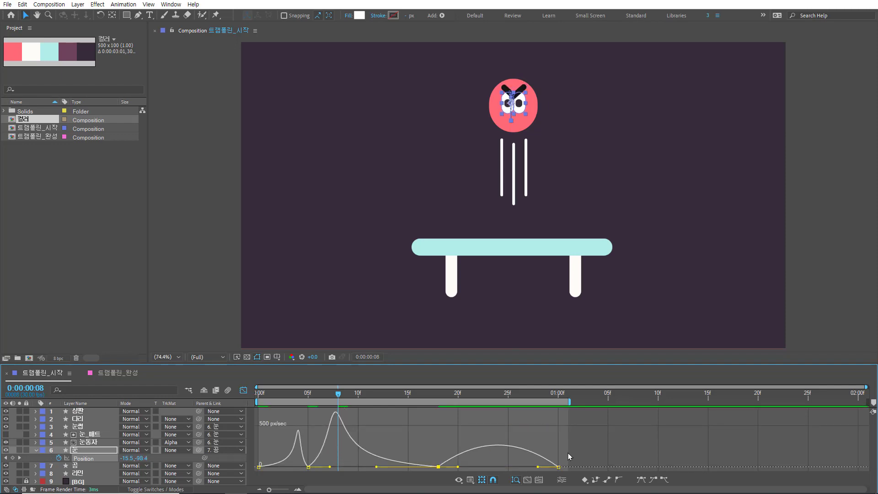
{"action": "left_click", "coordinate": [558, 467]}
{"action": "left_click_drag", "start_coordinate": [538, 466], "coordinate": [503, 466]}
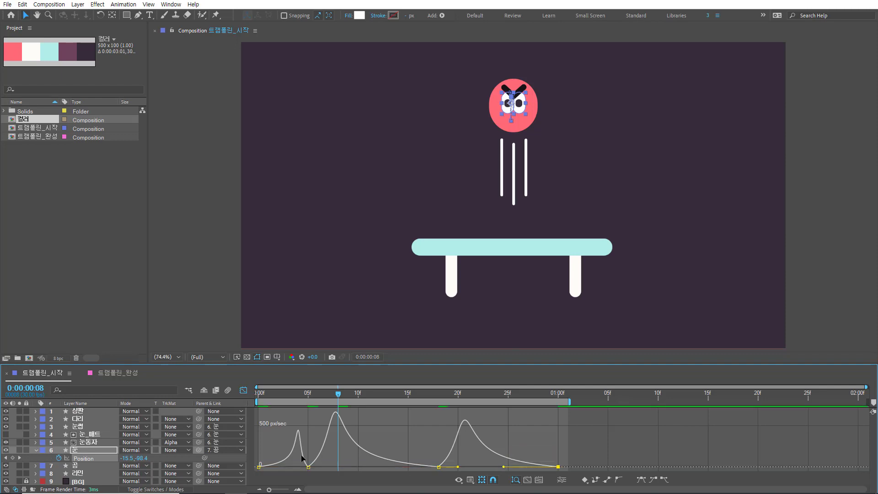
Step: Slightly lengthen the 눈 layer's ease into frame 18, preview the animation, and close the speed graph
{"action": "left_click", "coordinate": [422, 446]}
{"action": "left_click_drag", "start_coordinate": [449, 472], "coordinate": [449, 472]}
{"action": "left_click_drag", "start_coordinate": [377, 467], "coordinate": [373, 466]}
{"action": "key", "text": "space"}
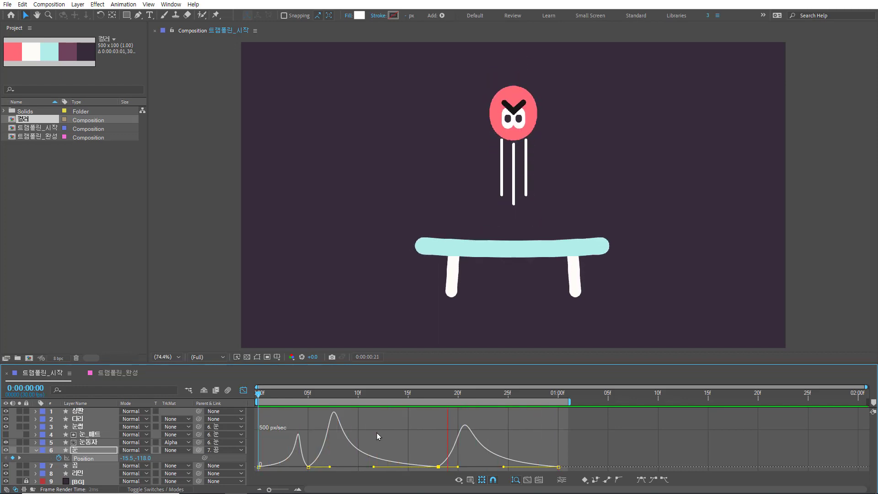
{"action": "key", "text": "space"}
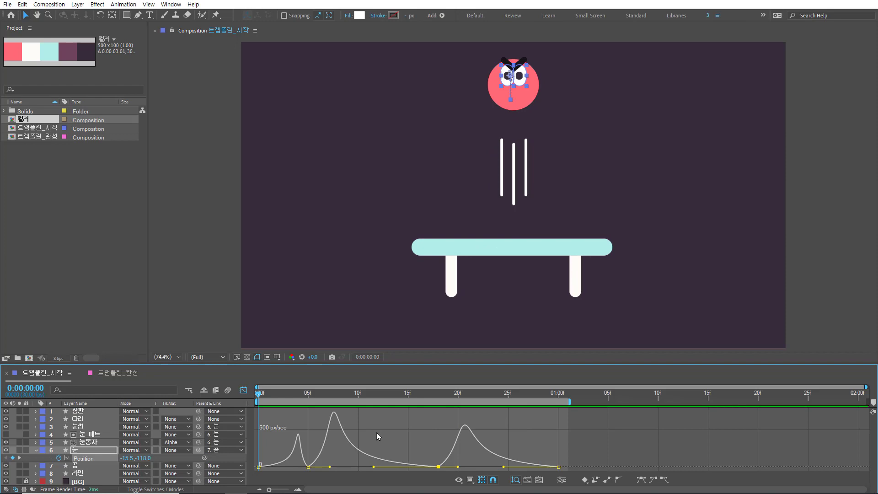
{"action": "left_click", "coordinate": [244, 390]}
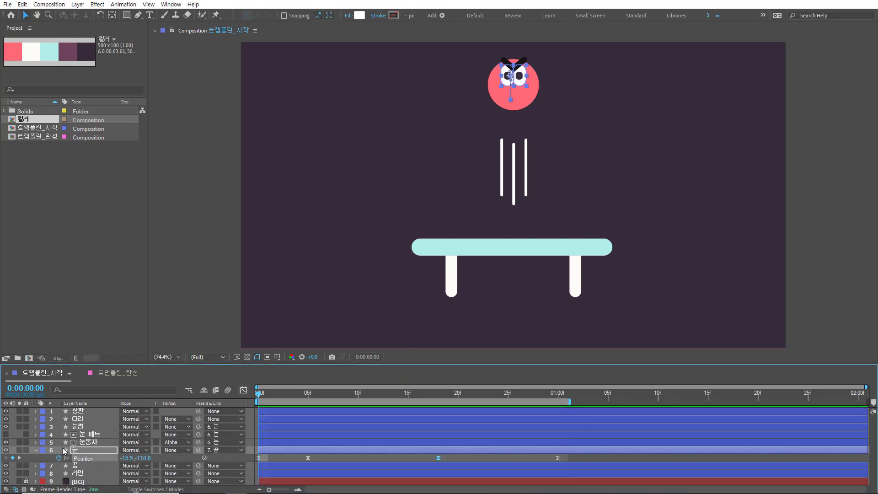
Step: Keyframe the 눈동자 layer's Position from frame 0, setting Y to -357.5 at frame 5 and -321.5 at frame 18
{"action": "left_click", "coordinate": [90, 442]}
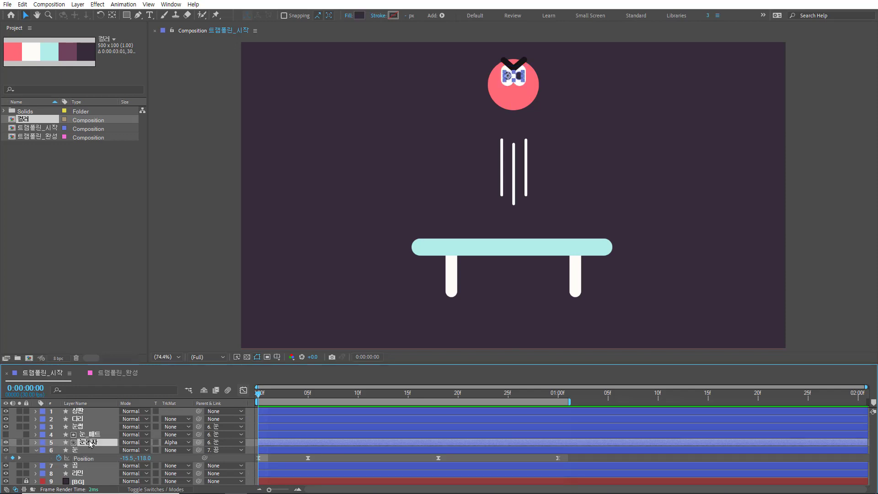
{"action": "key", "text": "p"}
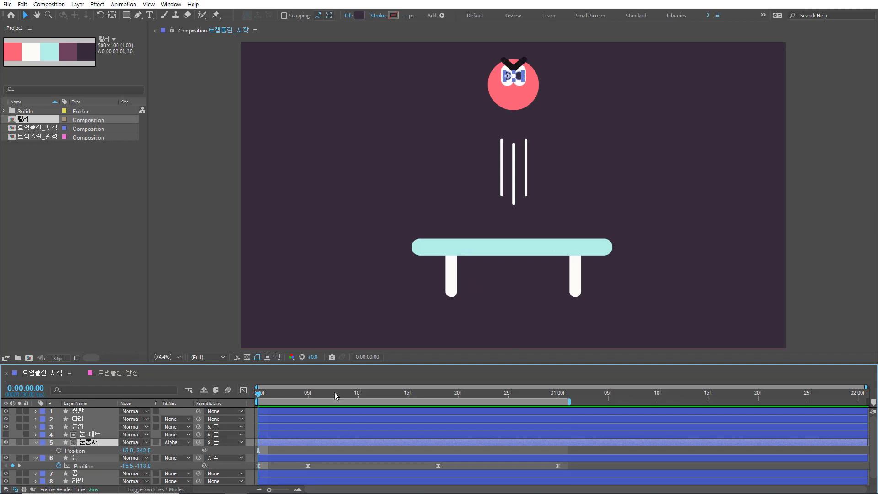
{"action": "left_click_drag", "start_coordinate": [315, 394], "coordinate": [233, 386]}
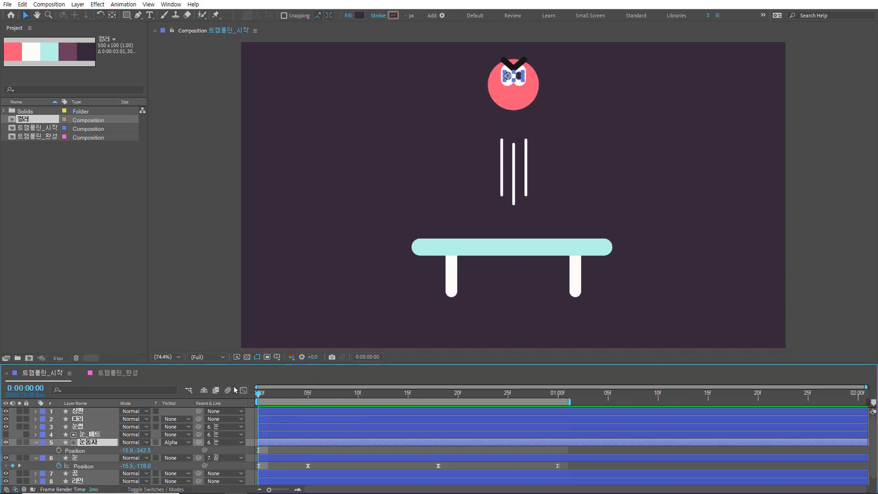
{"action": "left_click", "coordinate": [59, 450]}
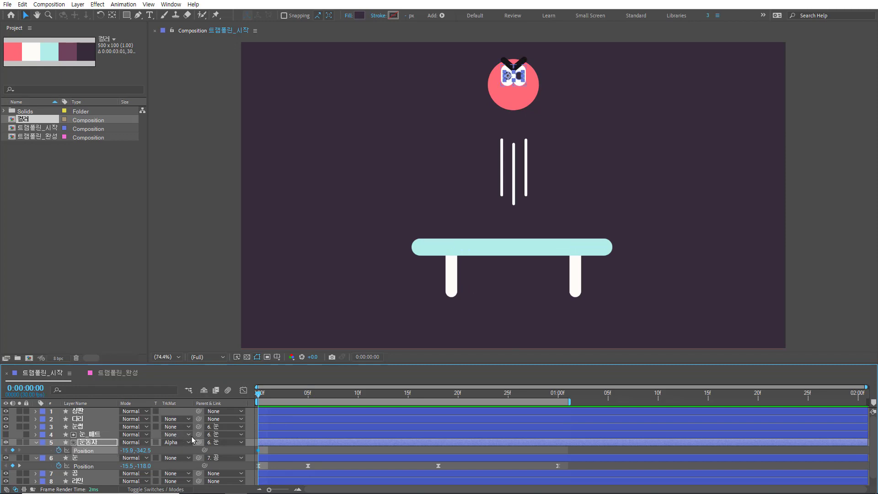
{"action": "key", "text": "k"}
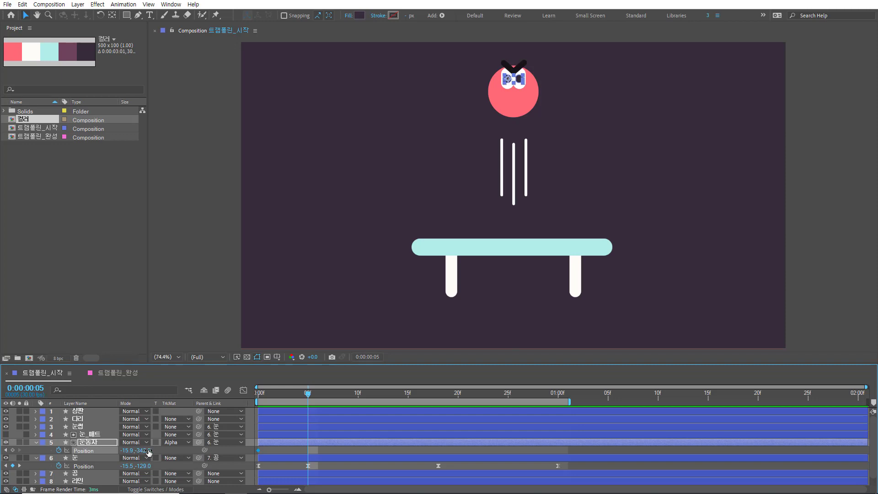
{"action": "left_click_drag", "start_coordinate": [149, 452], "coordinate": [140, 450]}
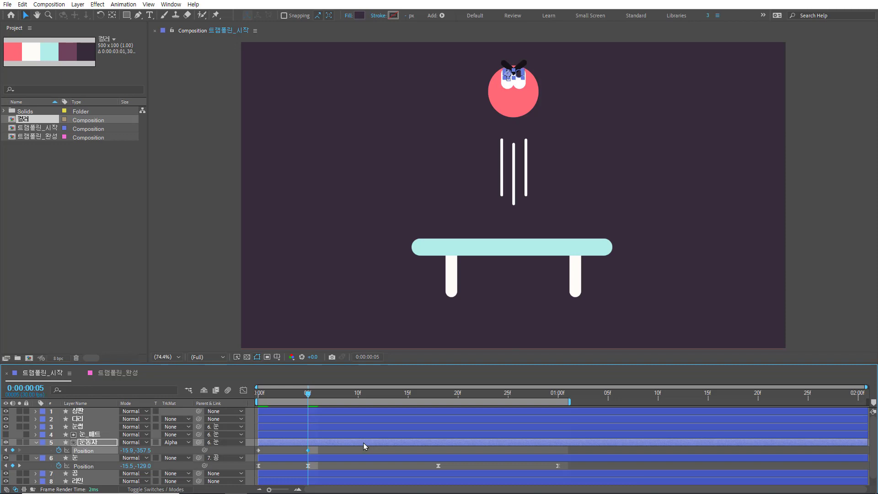
{"action": "key", "text": "k"}
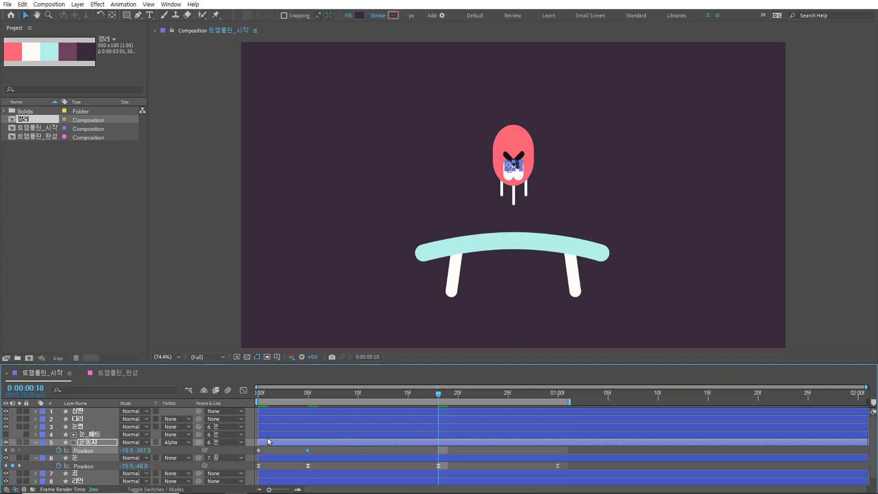
{"action": "left_click_drag", "start_coordinate": [142, 450], "coordinate": [159, 450]}
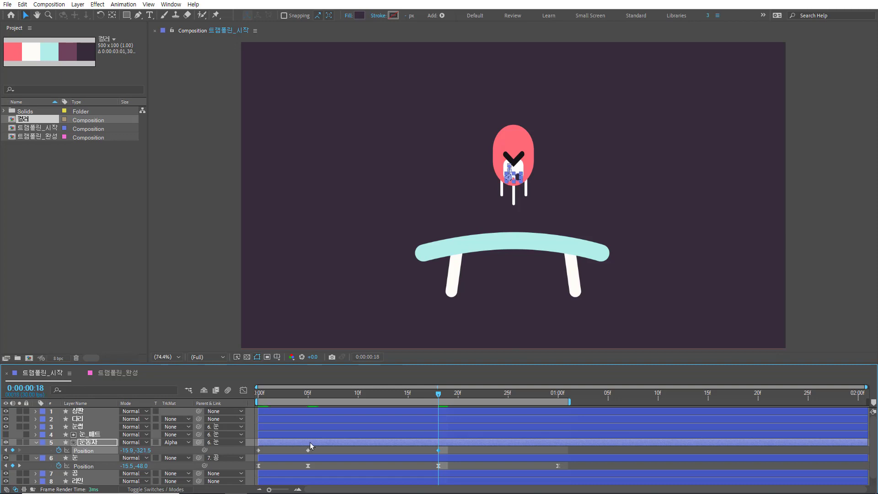
Step: Copy the 눈동자 layer's first Position keyframe to 0:00:01:00 and apply Easy Ease to all its Position keyframes
{"action": "key", "text": "k"}
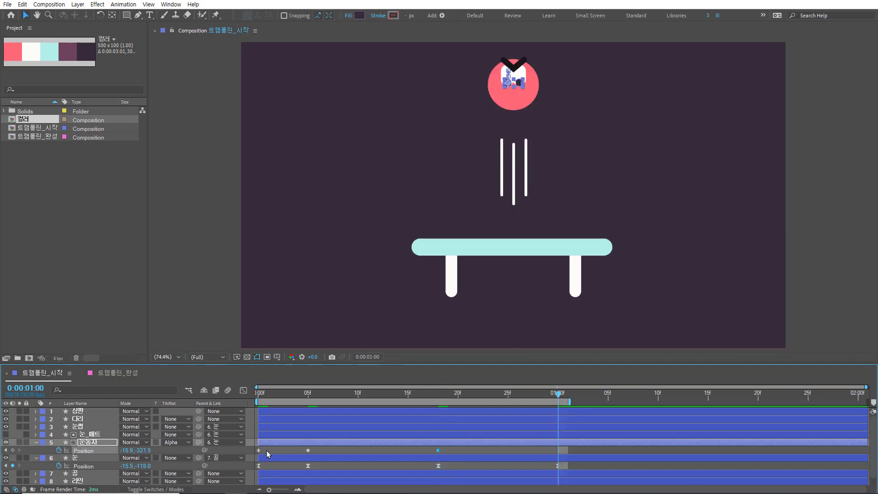
{"action": "left_click", "coordinate": [267, 450]}
{"action": "left_click", "coordinate": [258, 450]}
{"action": "key", "text": "ctrl+v"}
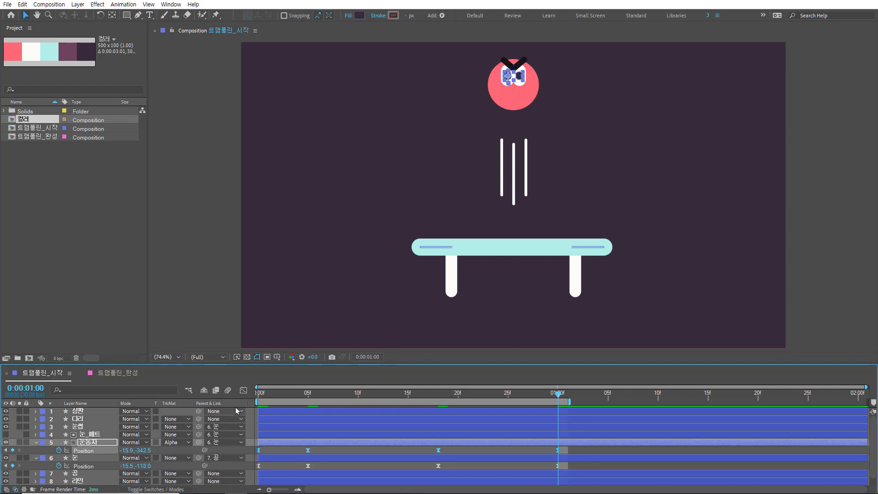
Step: Lengthen the 눈동자 layer's speed-graph eases out of frame 0 and into frames 18 and 0:00:01:00, and preview the result
{"action": "left_click", "coordinate": [243, 391]}
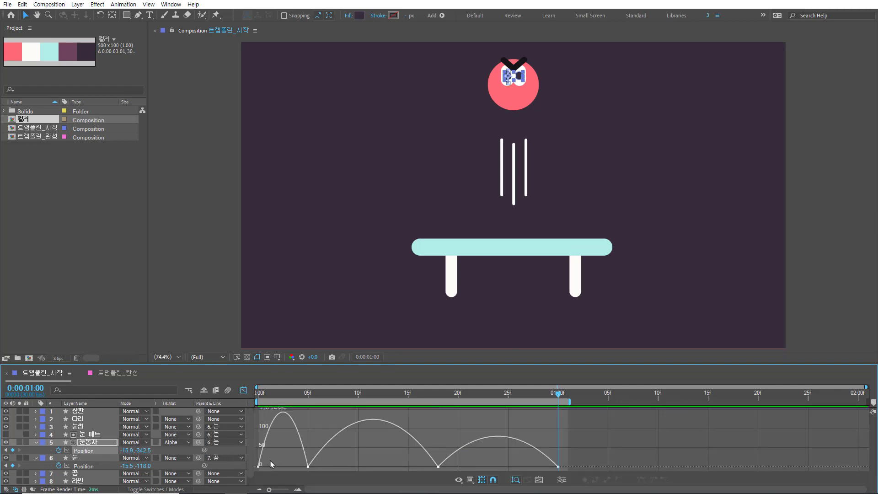
{"action": "left_click_drag", "start_coordinate": [256, 469], "coordinate": [277, 468]}
{"action": "left_click_drag", "start_coordinate": [460, 463], "coordinate": [379, 465]}
{"action": "left_click_drag", "start_coordinate": [576, 458], "coordinate": [500, 467]}
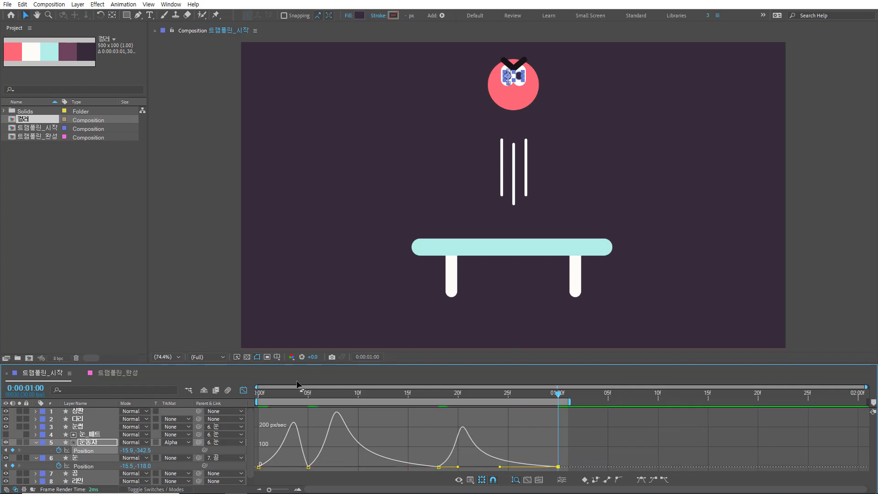
{"action": "key", "text": "space"}
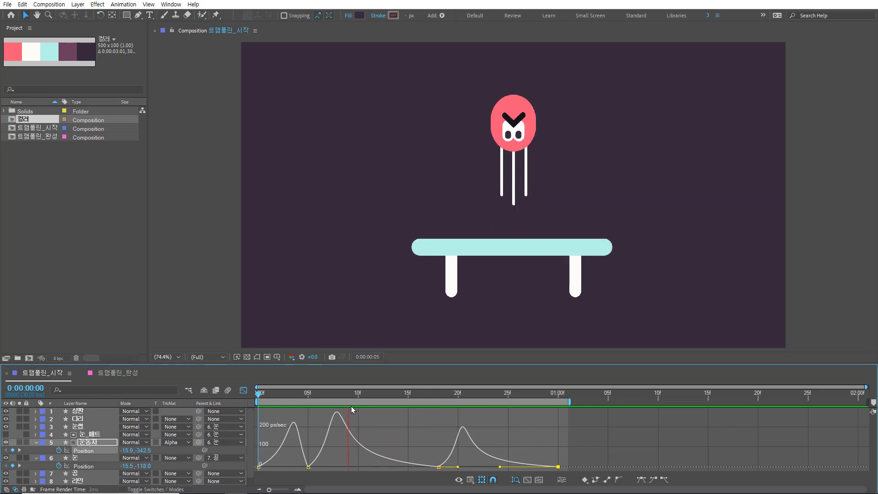
{"action": "key", "text": "space"}
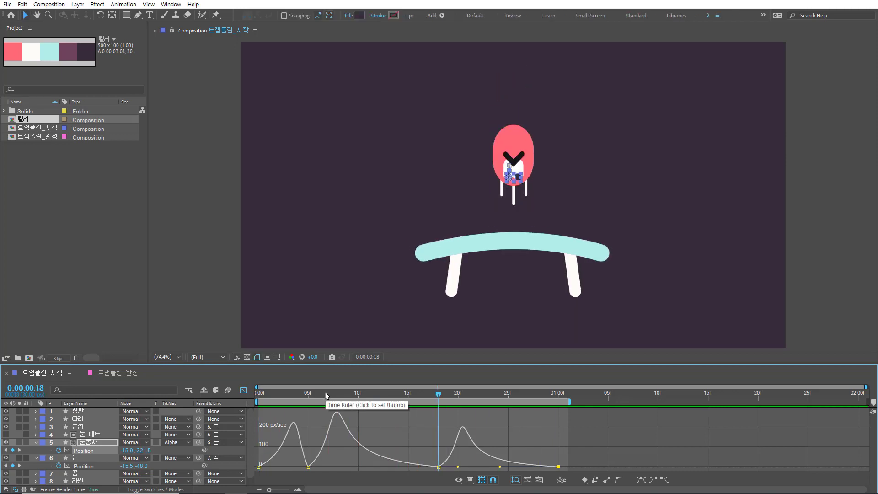
Step: Close the speed graph, return to frame 0, and collapse the 눈동자 and 눈 layers
{"action": "left_click", "coordinate": [243, 391]}
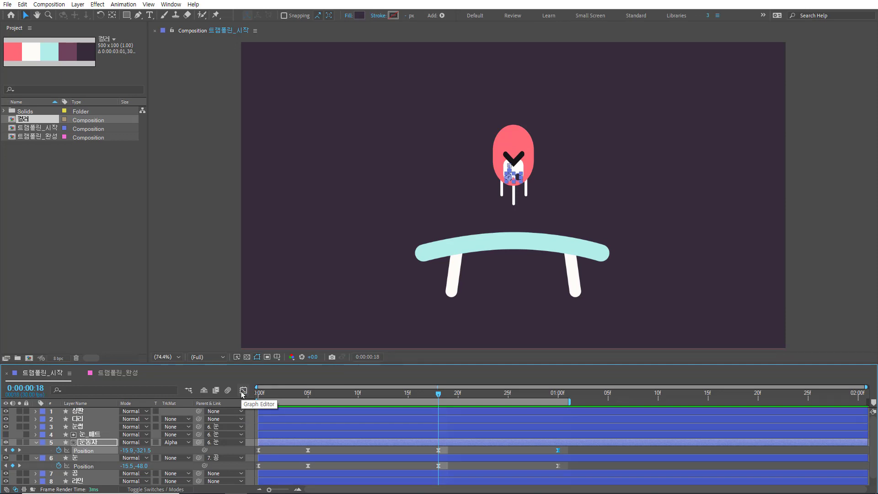
{"action": "key", "text": "Home"}
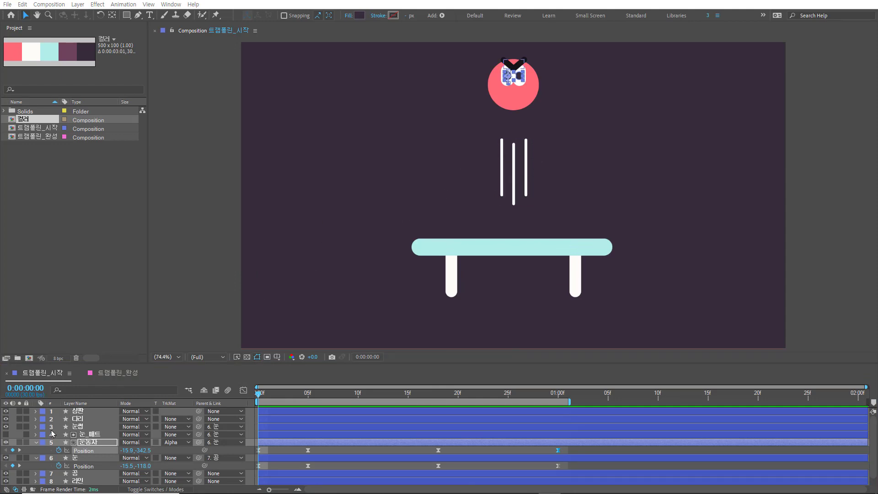
{"action": "left_click", "coordinate": [36, 442]}
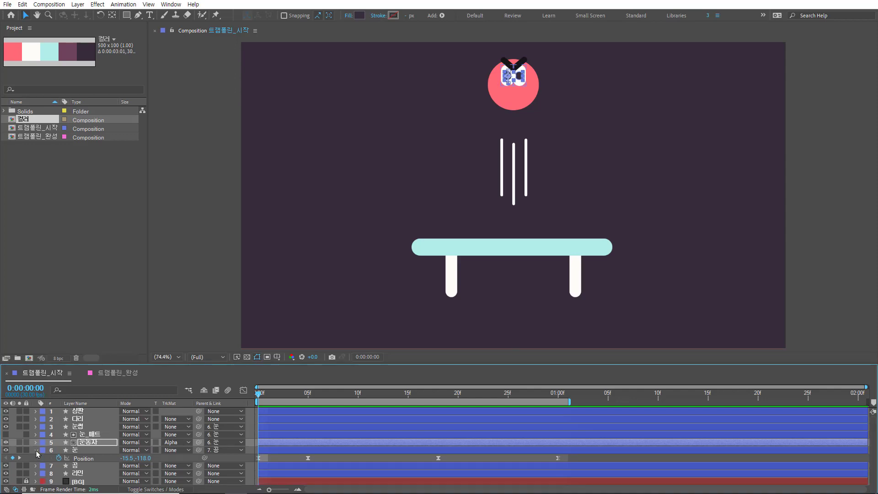
{"action": "left_click", "coordinate": [36, 450]}
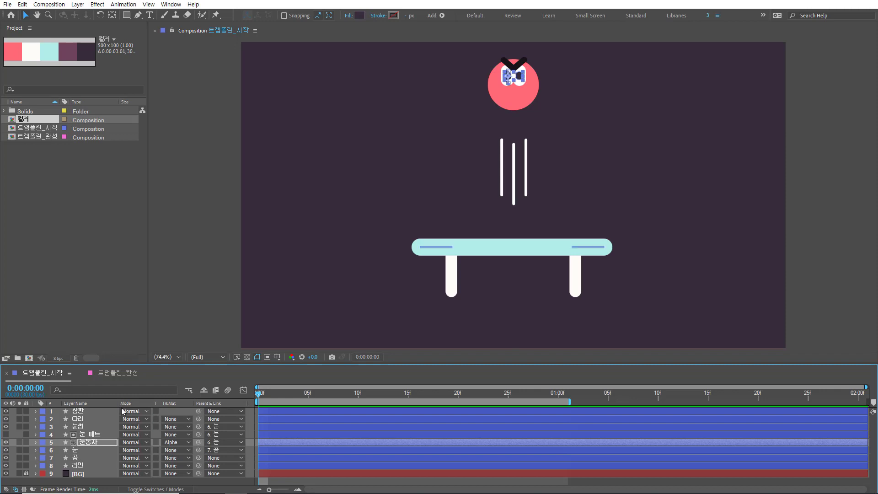
Step: Add Trim Paths to the 라인 layer's contents and expand its Start, End and Offset properties
{"action": "left_click", "coordinate": [90, 466]}
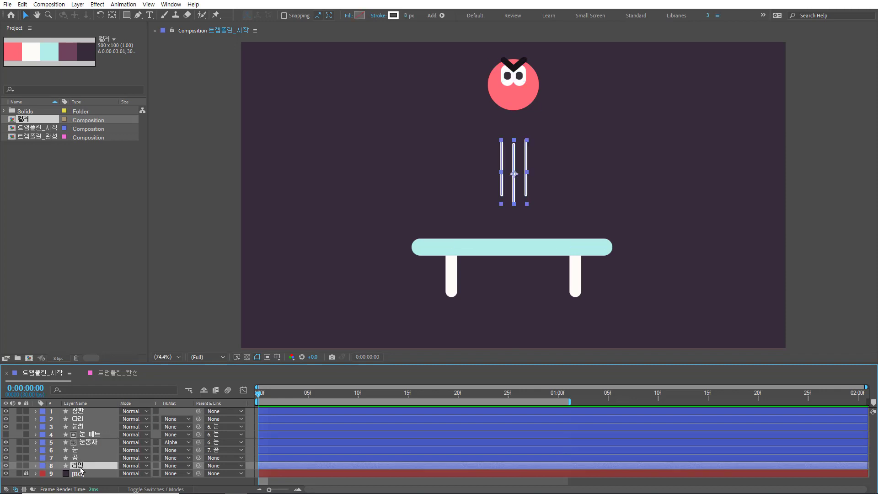
{"action": "left_click", "coordinate": [36, 467]}
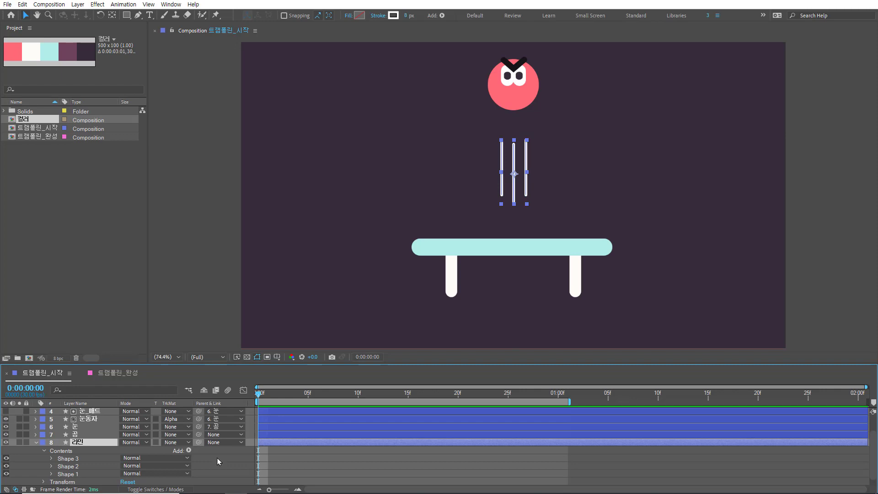
{"action": "left_click", "coordinate": [188, 451]}
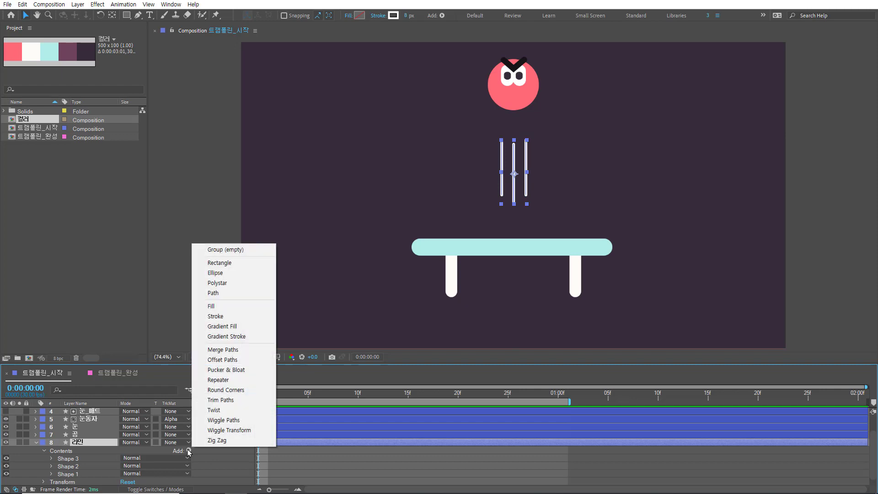
{"action": "left_click", "coordinate": [239, 404]}
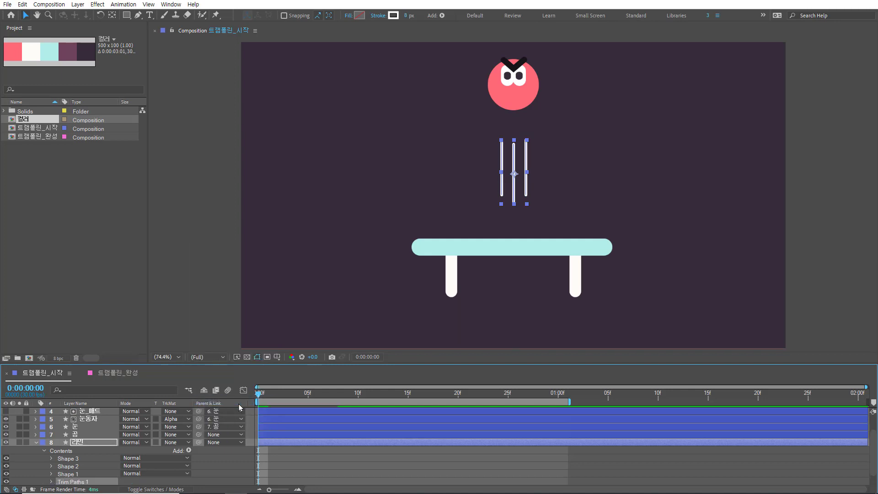
{"action": "left_click", "coordinate": [51, 481]}
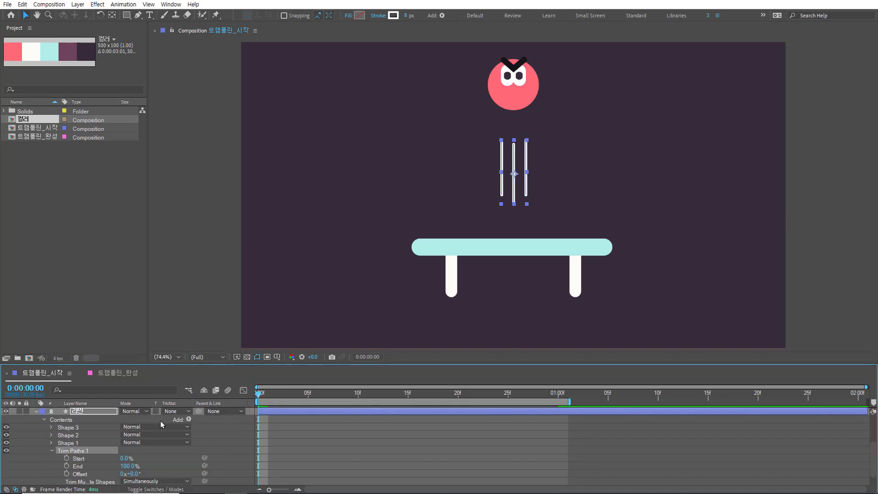
Step: Keyframe the Trim Paths End at 0% on frame 18 and 100% on frame 24, and preview the animation from frame 0
{"action": "scroll", "coordinate": [202, 429], "scroll_direction": "down", "scroll_amount": 1}
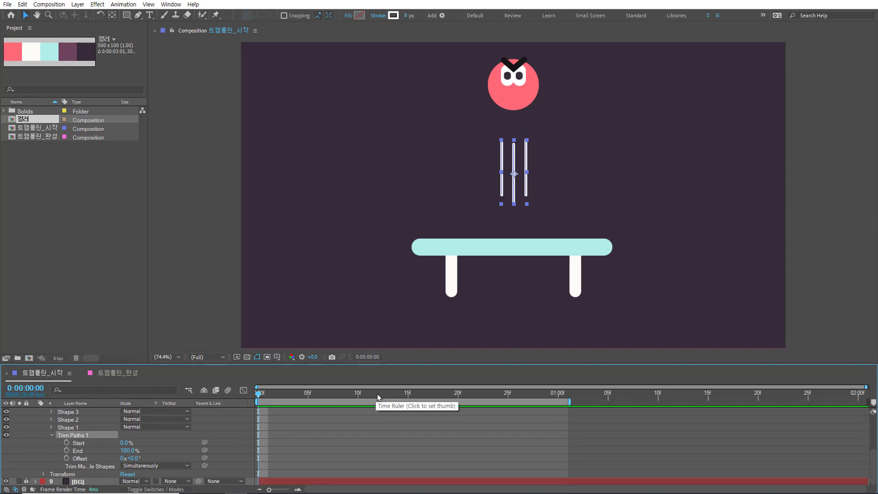
{"action": "left_click_drag", "start_coordinate": [482, 395], "coordinate": [437, 402]}
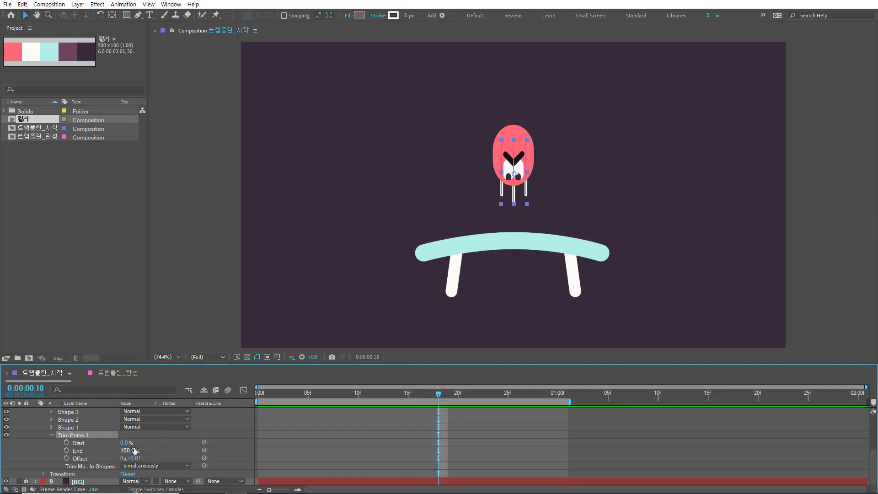
{"action": "left_click_drag", "start_coordinate": [134, 450], "coordinate": [110, 451]}
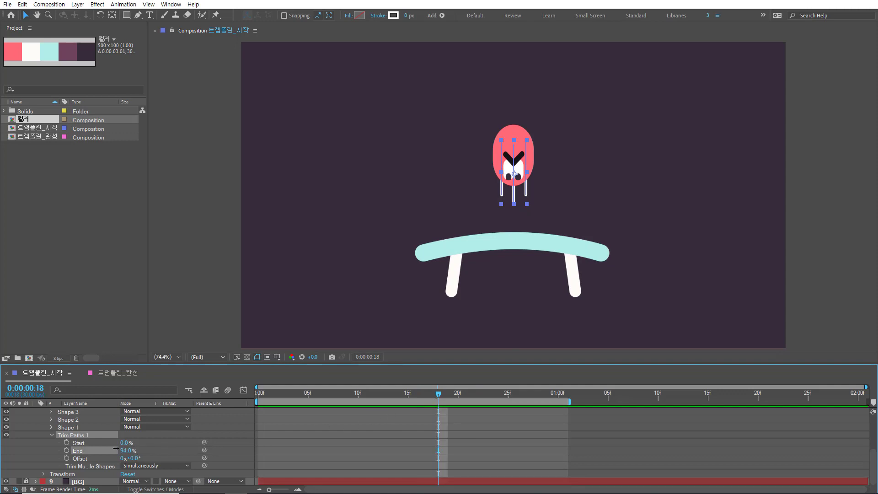
{"action": "left_click", "coordinate": [67, 450]}
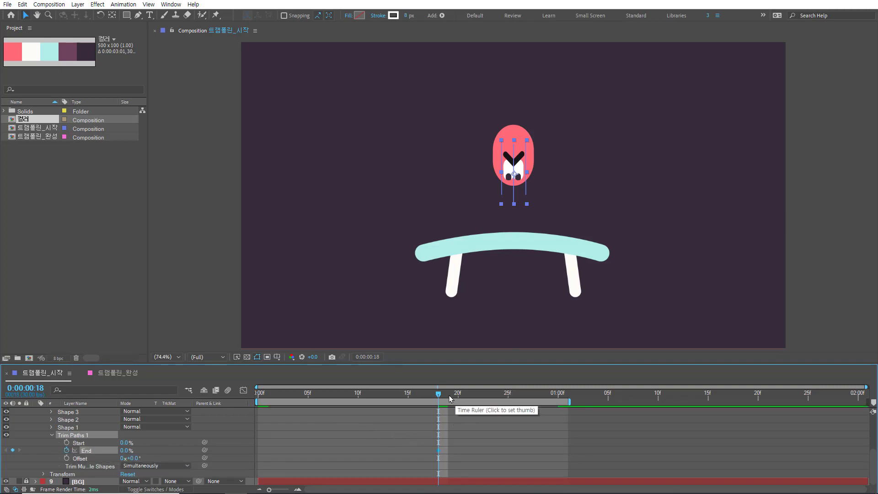
{"action": "left_click_drag", "start_coordinate": [443, 394], "coordinate": [497, 399]}
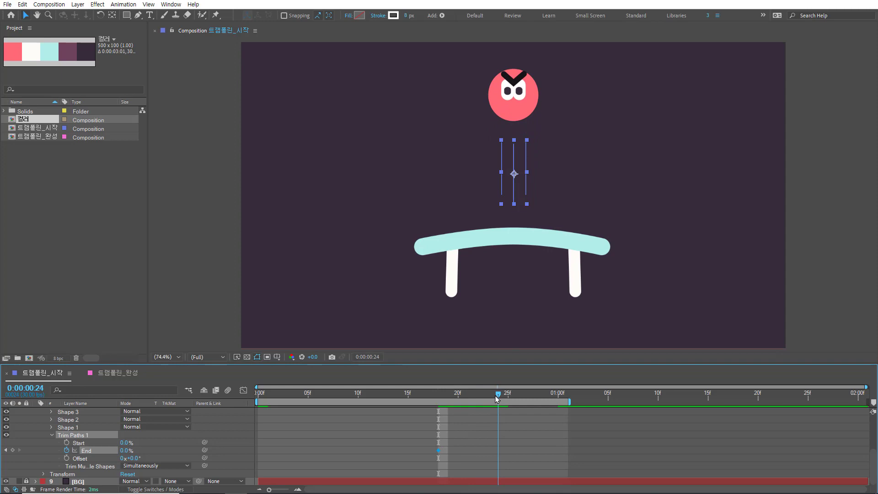
{"action": "left_click", "coordinate": [125, 450]}
{"action": "type", "text": "100"}
{"action": "key", "text": "Return"}
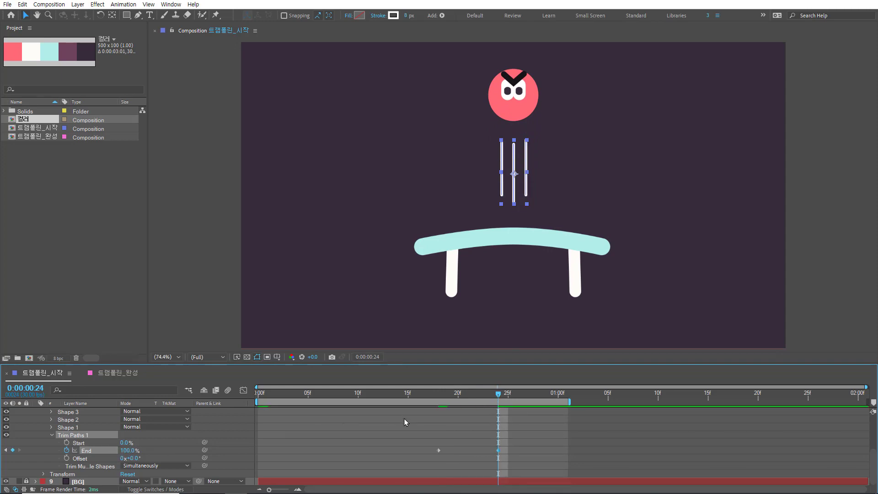
{"action": "left_click_drag", "start_coordinate": [432, 394], "coordinate": [194, 406]}
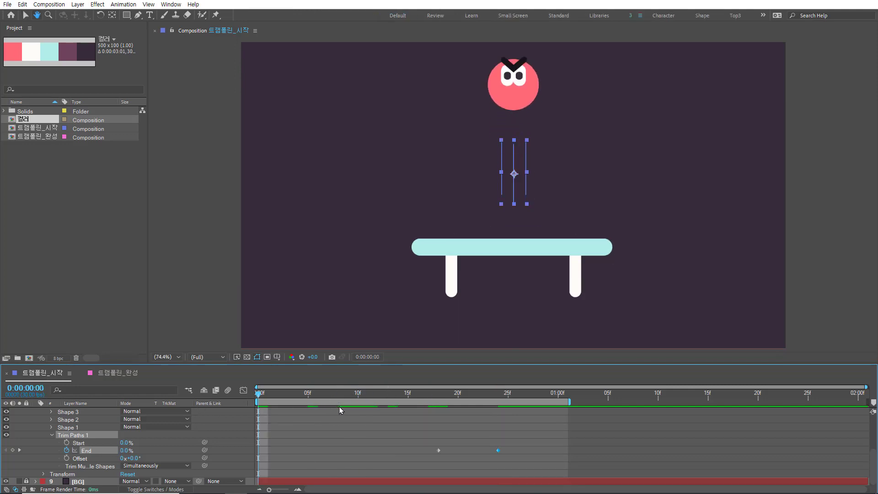
{"action": "key", "text": "space"}
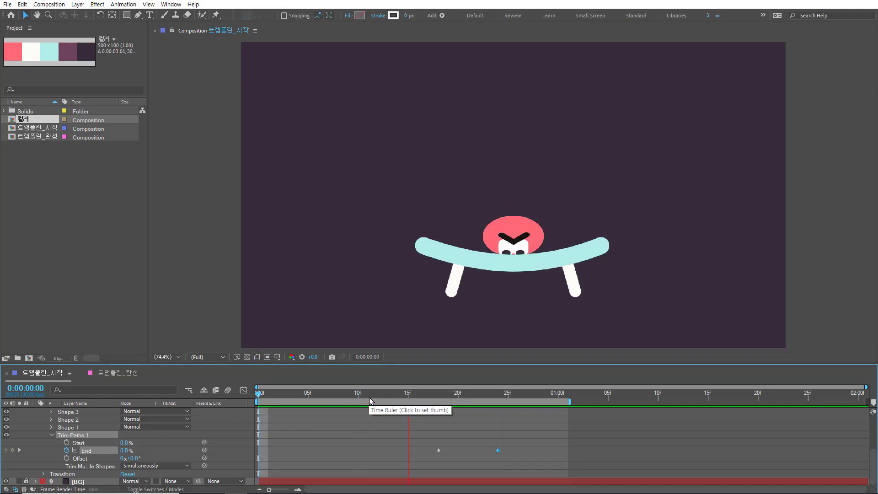
Step: Keyframe the Trim Paths Start at 0% on frame 21 and 100% on frame 27
{"action": "left_click_drag", "start_coordinate": [415, 401], "coordinate": [509, 404]}
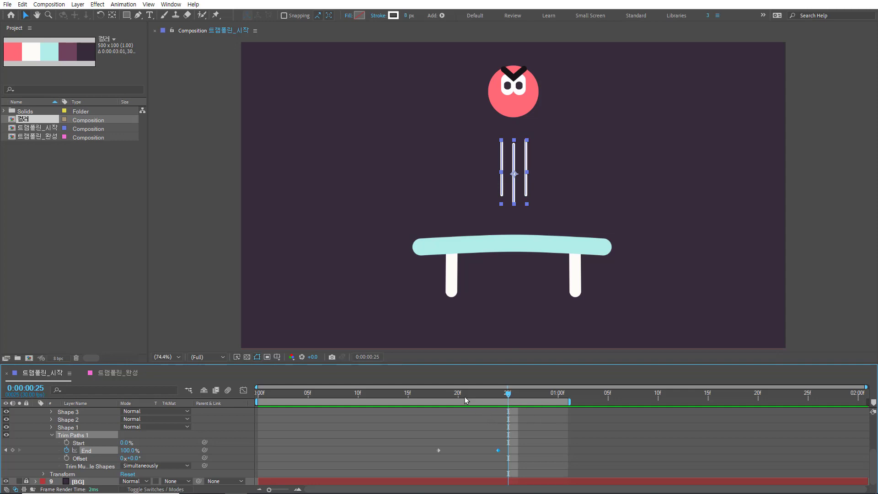
{"action": "left_click_drag", "start_coordinate": [459, 397], "coordinate": [467, 401]}
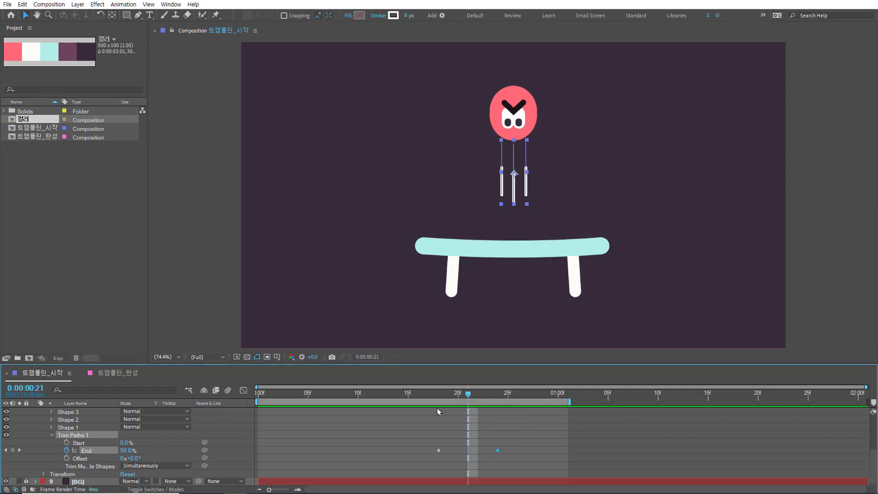
{"action": "left_click", "coordinate": [67, 442]}
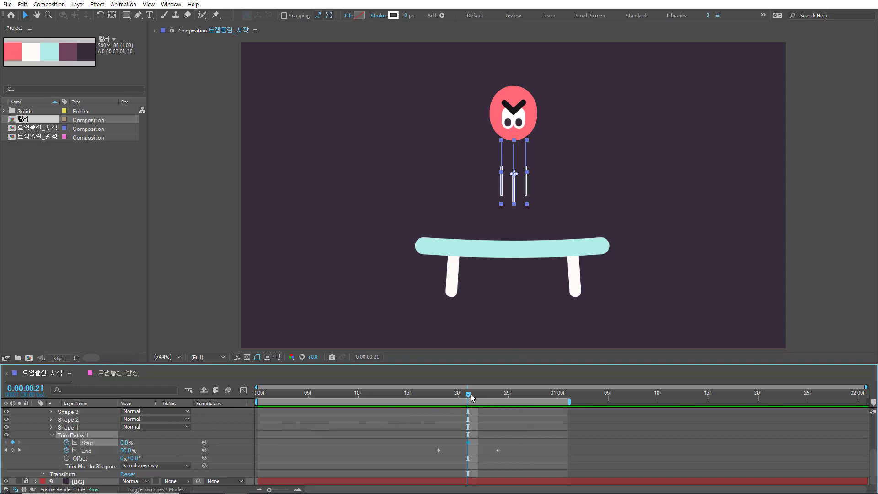
{"action": "left_click_drag", "start_coordinate": [469, 396], "coordinate": [528, 401]}
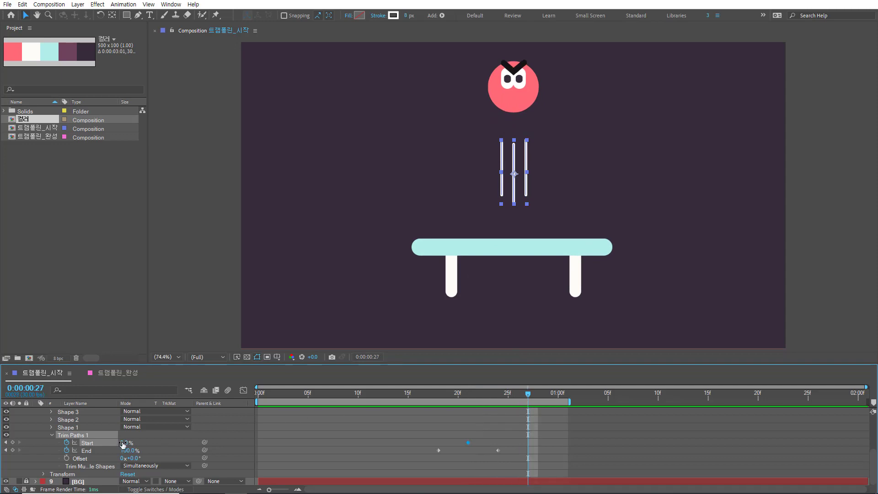
{"action": "left_click_drag", "start_coordinate": [122, 443], "coordinate": [198, 446]}
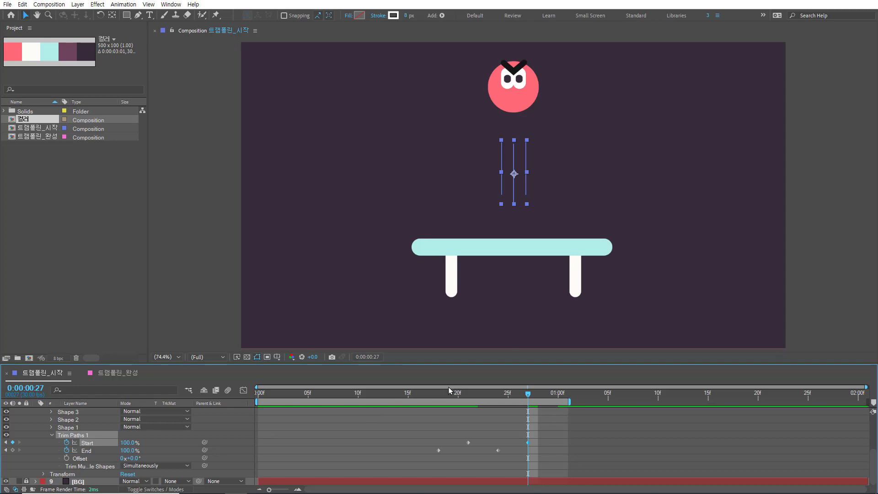
Step: Scrub through the line animation, apply Easy Ease to all Start and End keyframes, and show their speed graph
{"action": "left_click", "coordinate": [428, 393]}
{"action": "left_click_drag", "start_coordinate": [437, 399], "coordinate": [542, 412]}
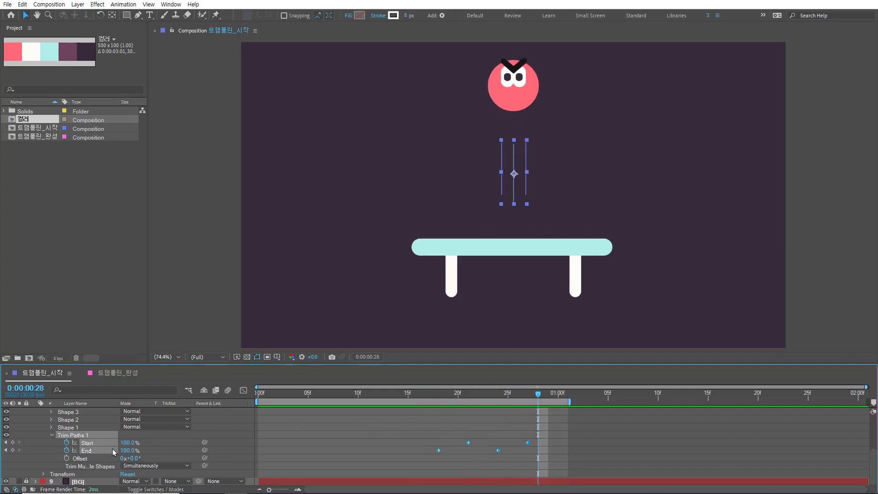
{"action": "key", "text": "F9"}
{"action": "left_click", "coordinate": [243, 391]}
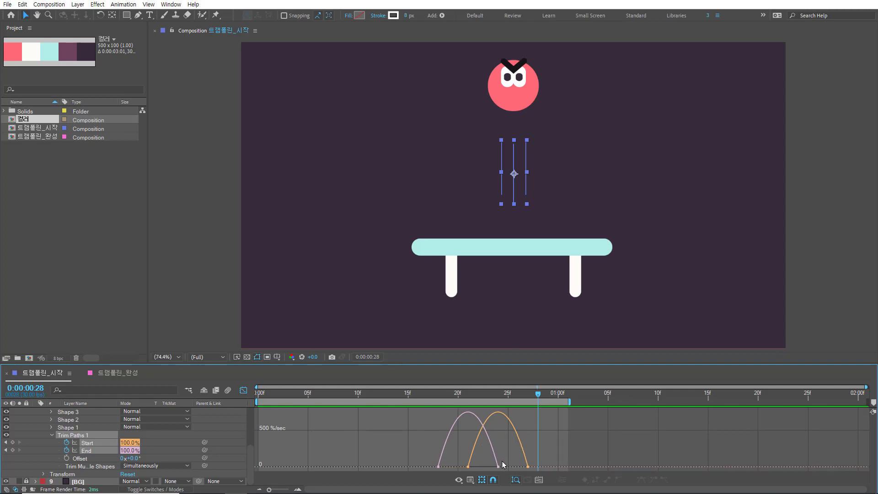
Step: Lengthen the speed-graph eases into the End keyframe at frame 24 and the Start keyframe at frame 27
{"action": "left_click_drag", "start_coordinate": [503, 457], "coordinate": [492, 471]}
{"action": "left_click_drag", "start_coordinate": [487, 467], "coordinate": [455, 472]}
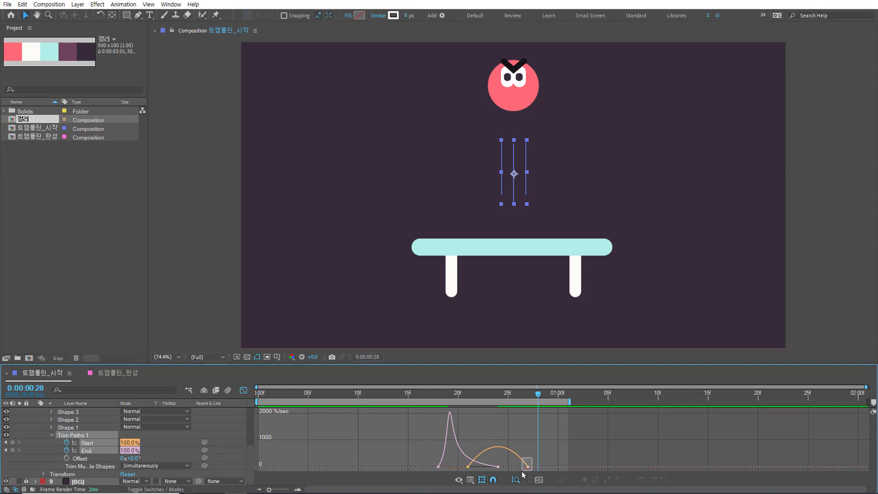
{"action": "left_click", "coordinate": [527, 467]}
{"action": "left_click_drag", "start_coordinate": [519, 466], "coordinate": [480, 453]}
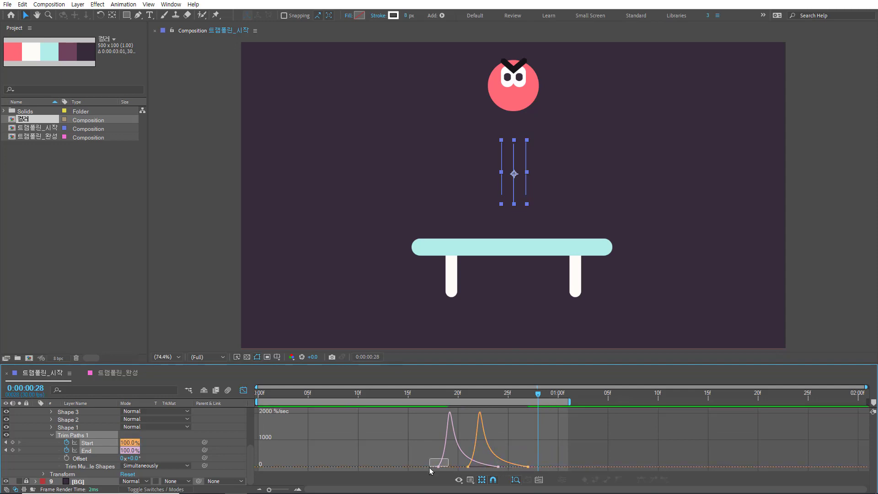
Step: Shorten the speed-graph eases out of the End keyframe at frame 18 and the Start keyframe at frame 21
{"action": "left_click", "coordinate": [438, 466]}
{"action": "left_click_drag", "start_coordinate": [448, 467], "coordinate": [440, 467]}
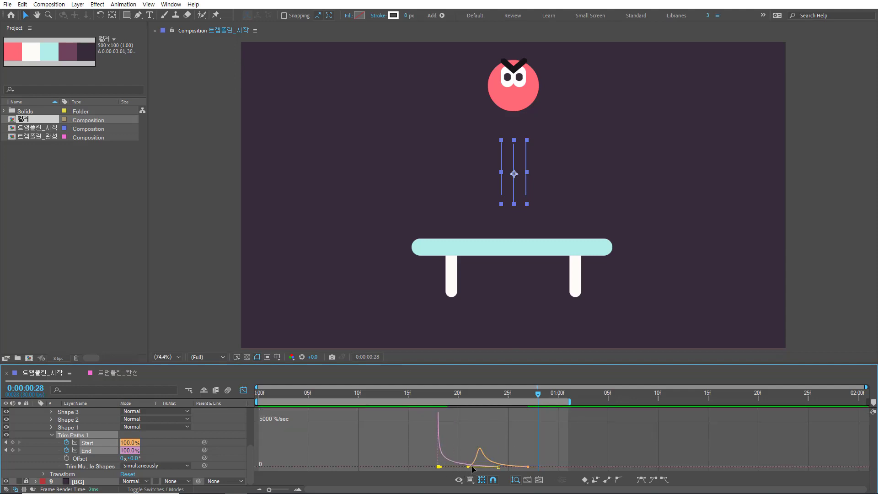
{"action": "left_click_drag", "start_coordinate": [498, 469], "coordinate": [483, 470]}
{"action": "key", "text": "ctrl+z"}
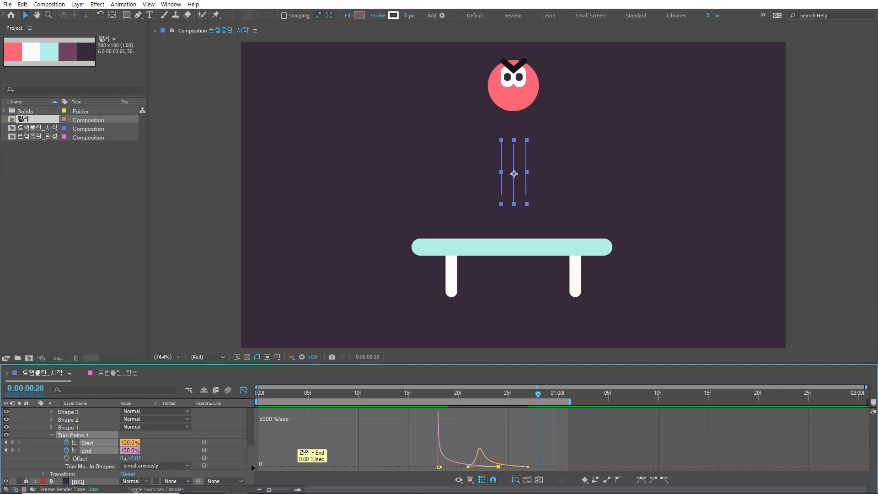
{"action": "left_click", "coordinate": [154, 449]}
{"action": "left_click", "coordinate": [91, 441]}
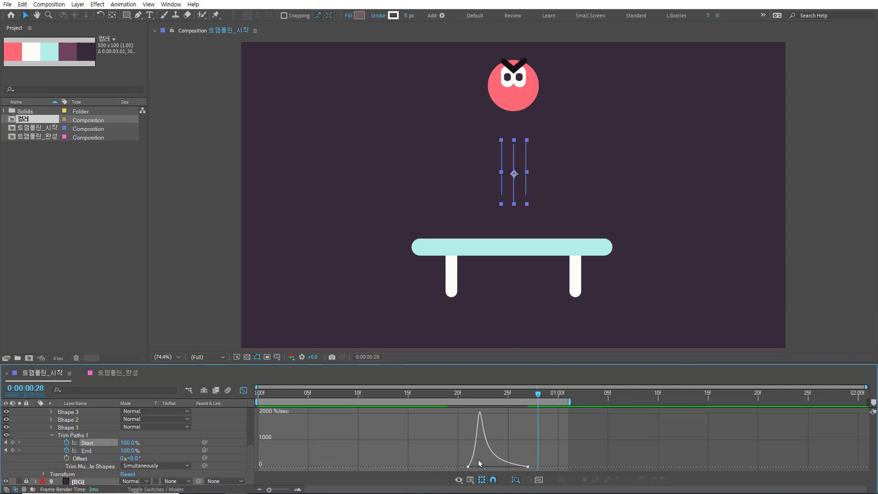
{"action": "mouse_move", "coordinate": [478, 460]}
{"action": "left_mouse_down"}
{"action": "mouse_move", "coordinate": [459, 473]}
{"action": "mouse_move", "coordinate": [470, 469]}
{"action": "left_mouse_up"}
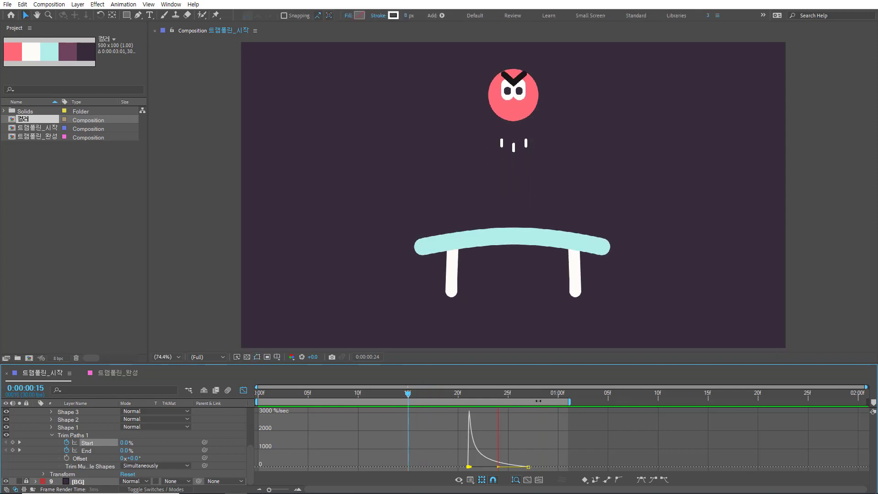
Step: Preview the motion-line timing, close the speed graph, and deselect the 라인 layer
{"action": "key", "text": "space"}
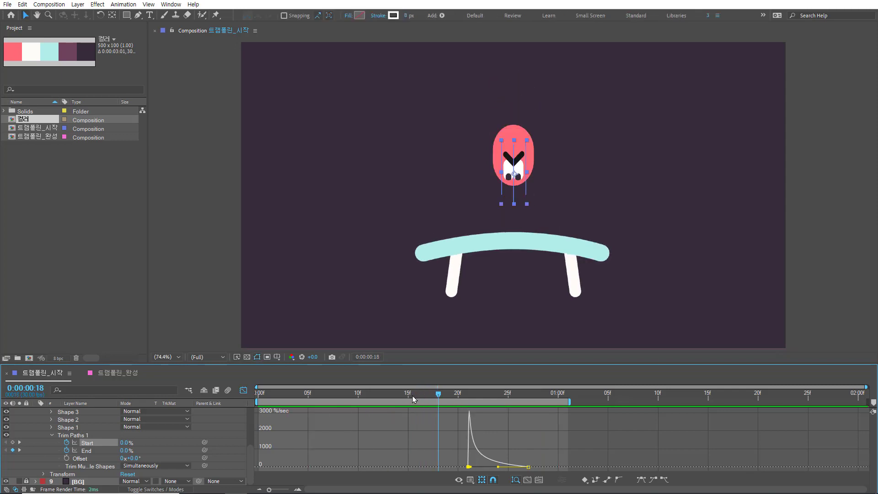
{"action": "key", "text": "space"}
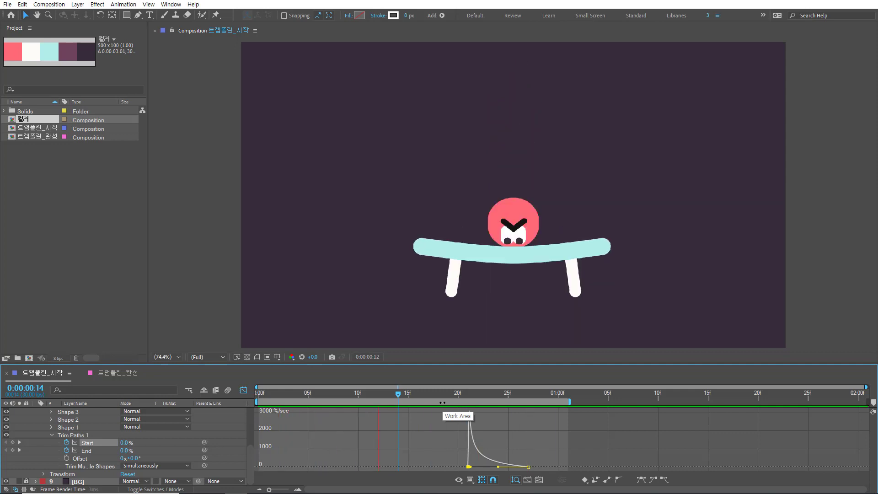
{"action": "key", "text": "space"}
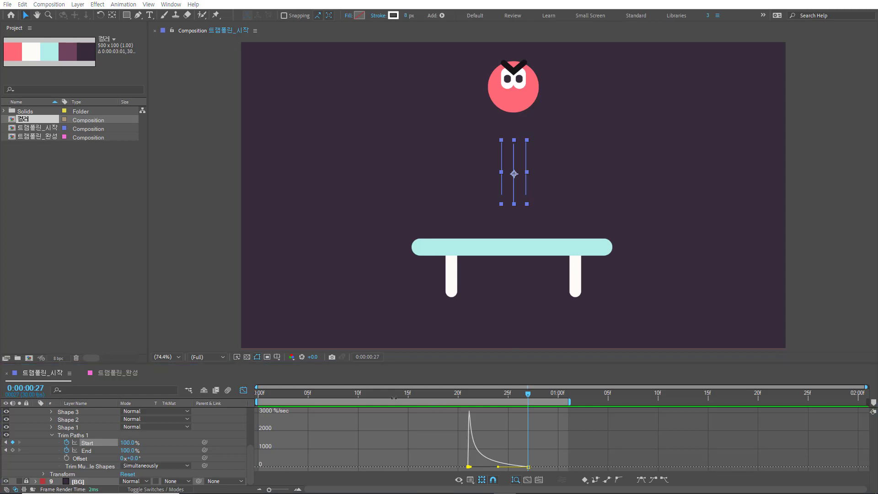
{"action": "left_click", "coordinate": [244, 389]}
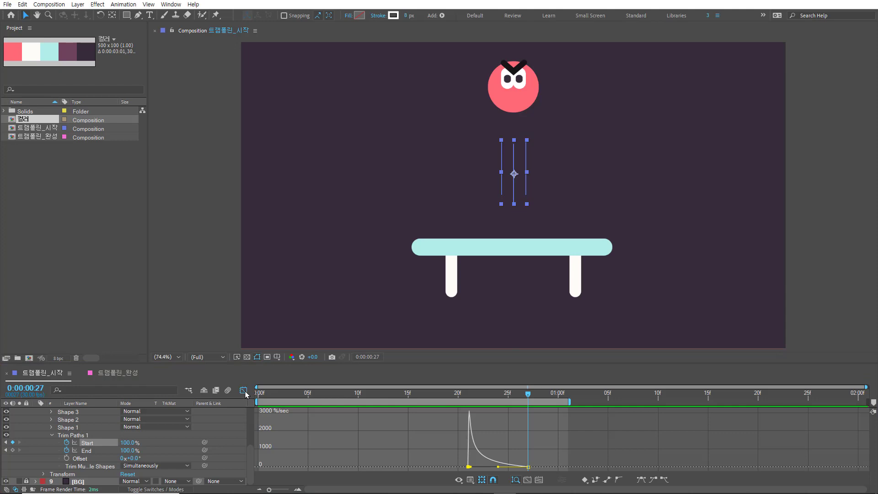
{"action": "left_click", "coordinate": [193, 313]}
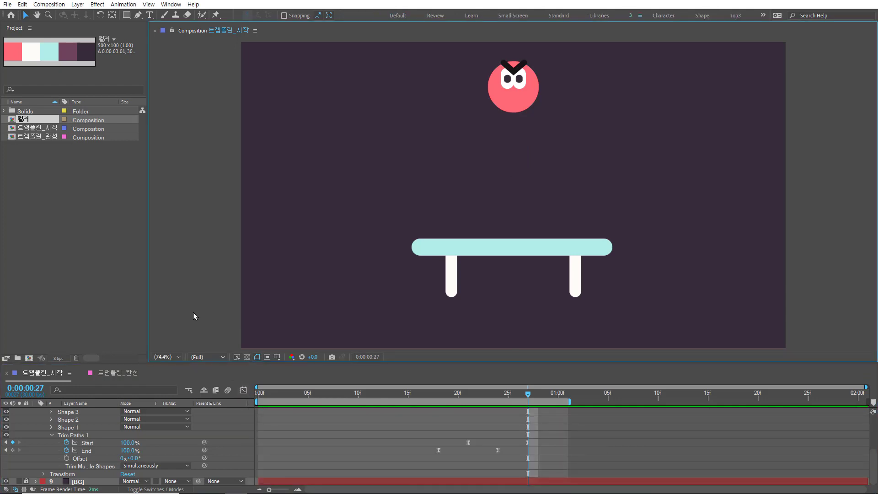
Step: Maximize the Composition view and play back the complete trampoline bounce animation
{"action": "key", "text": "grave"}
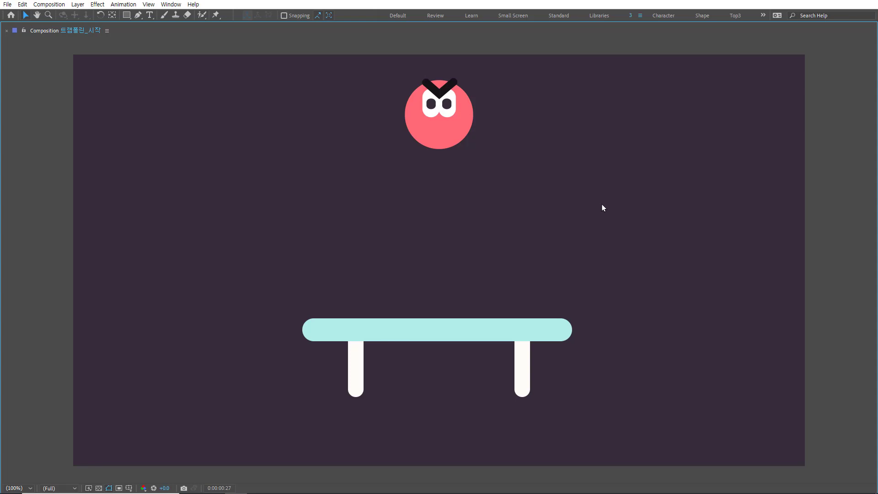
{"action": "key", "text": "space"}
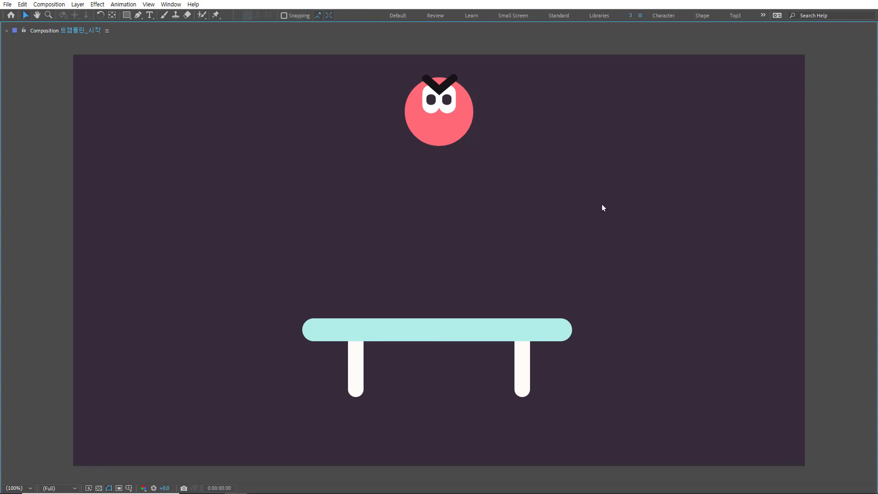
{"action": "key", "text": "space"}
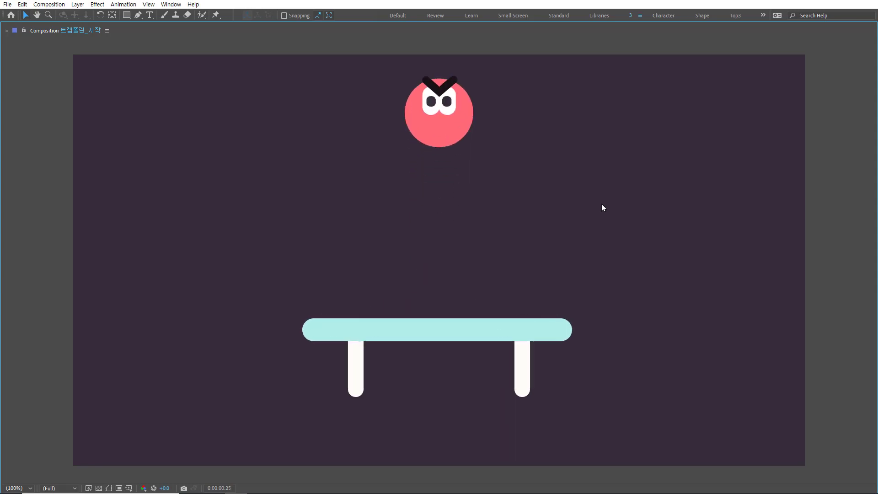